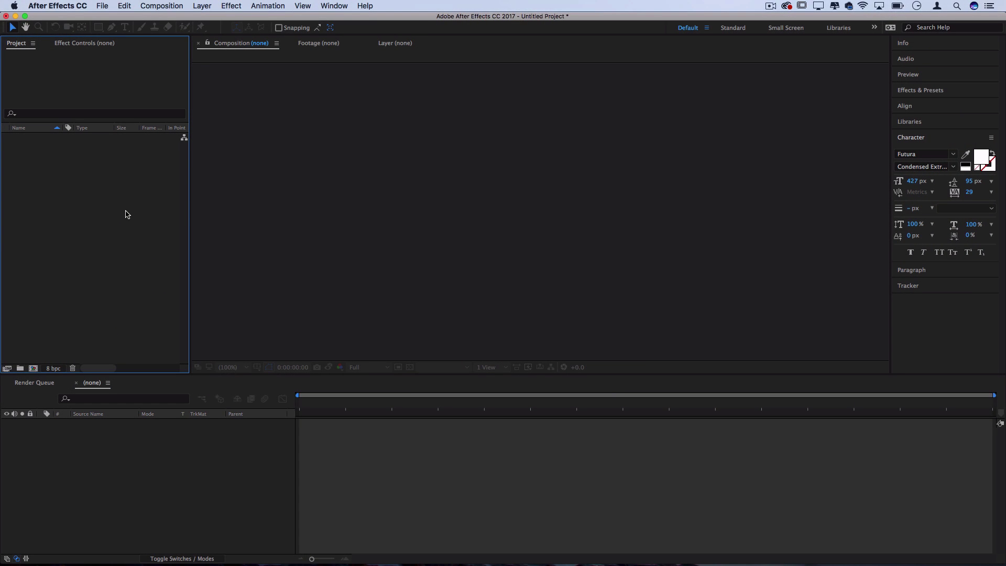
Create Comp 1 at HDTV 1080 29.97 with height 1080 and the CINEMA 4D 3D renderer
click(161, 6)
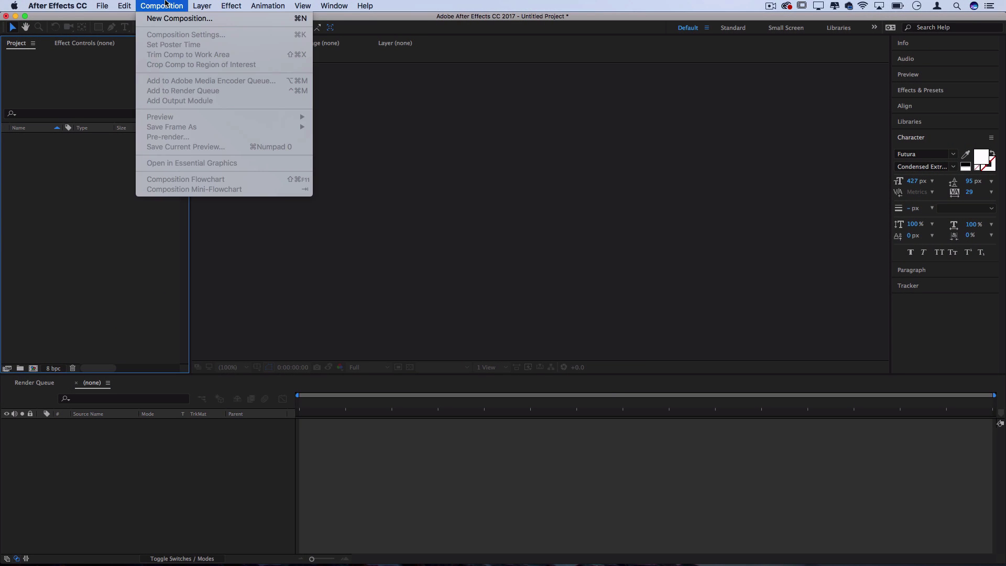
click(167, 19)
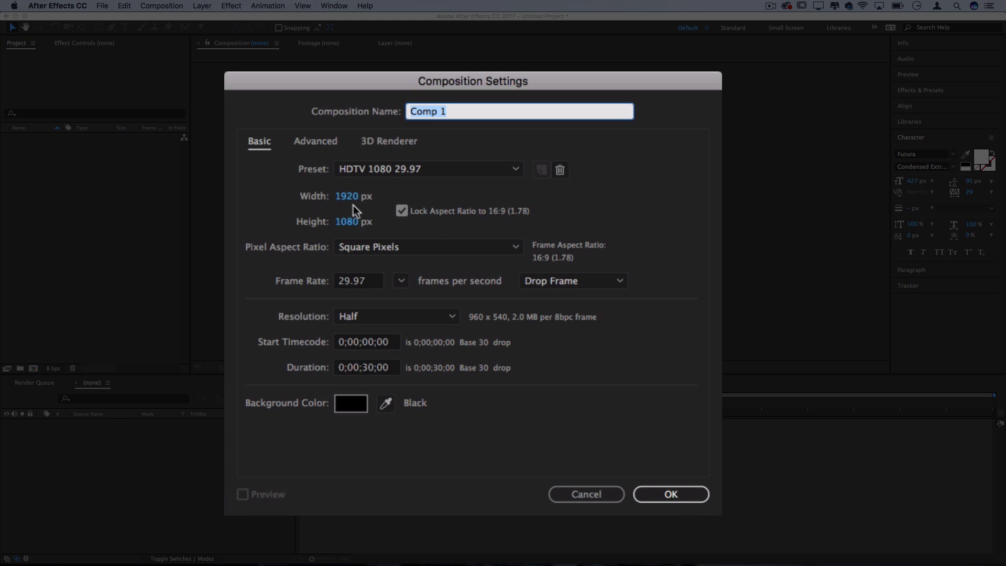
click(346, 196)
text(1080)
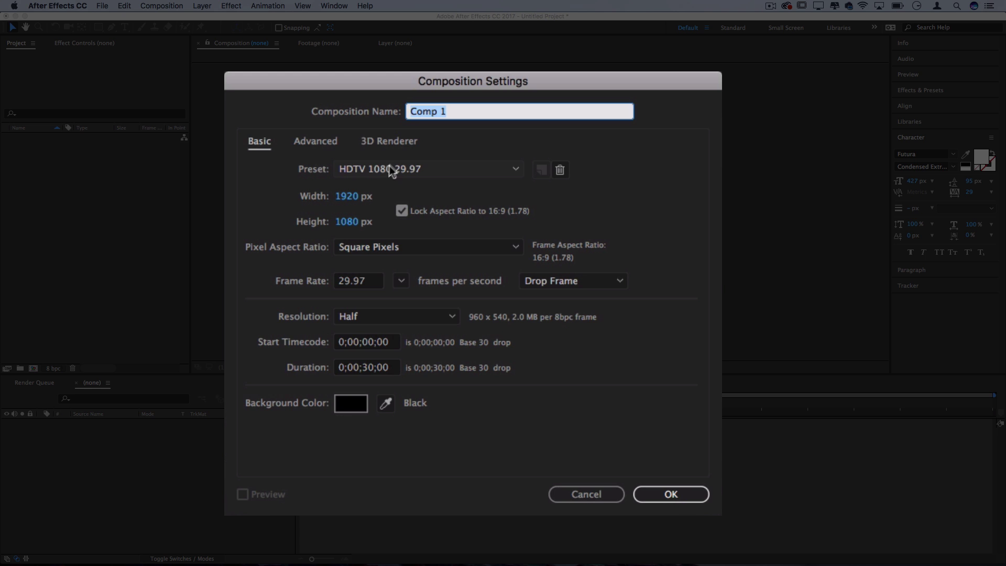
click(389, 146)
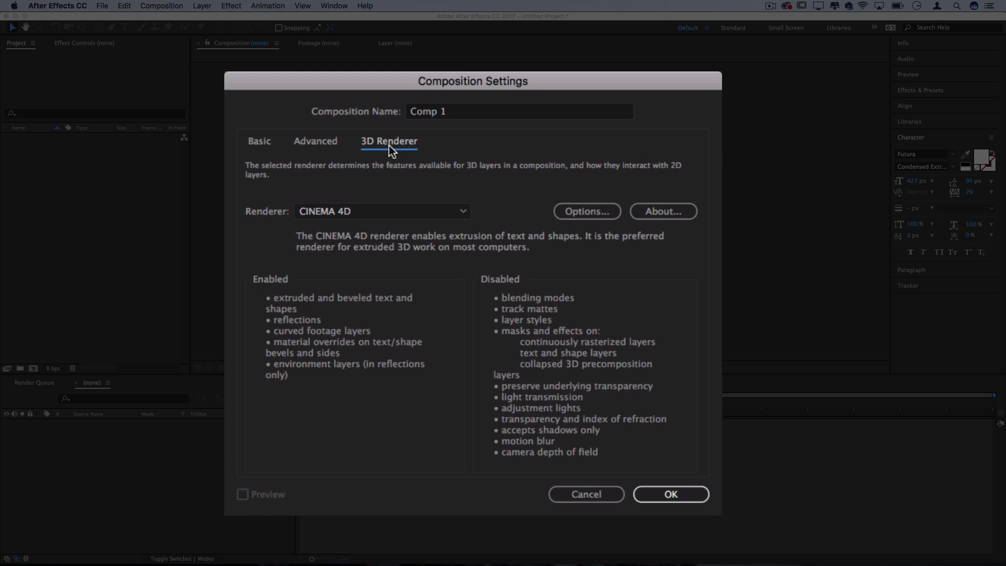
click(393, 209)
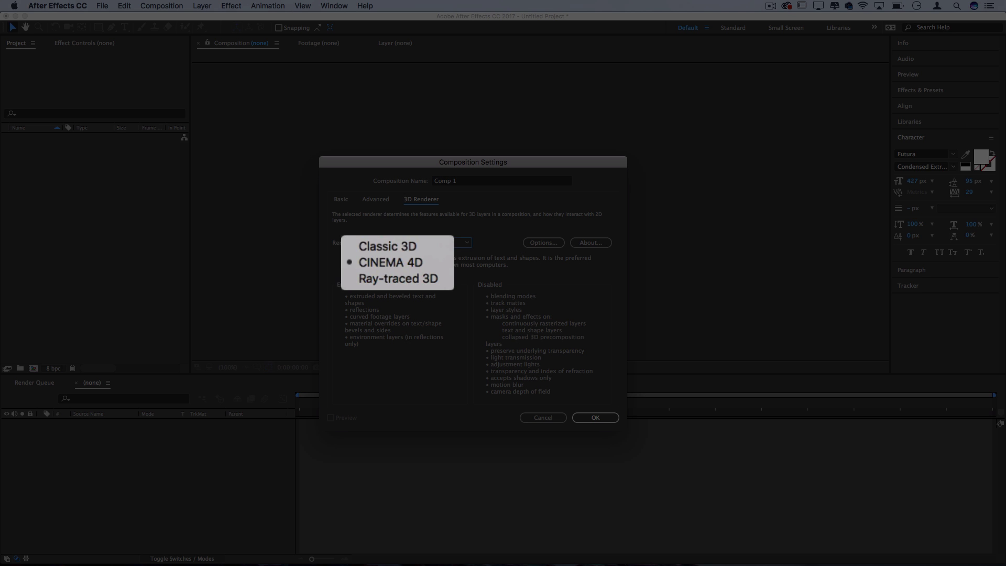
click(395, 262)
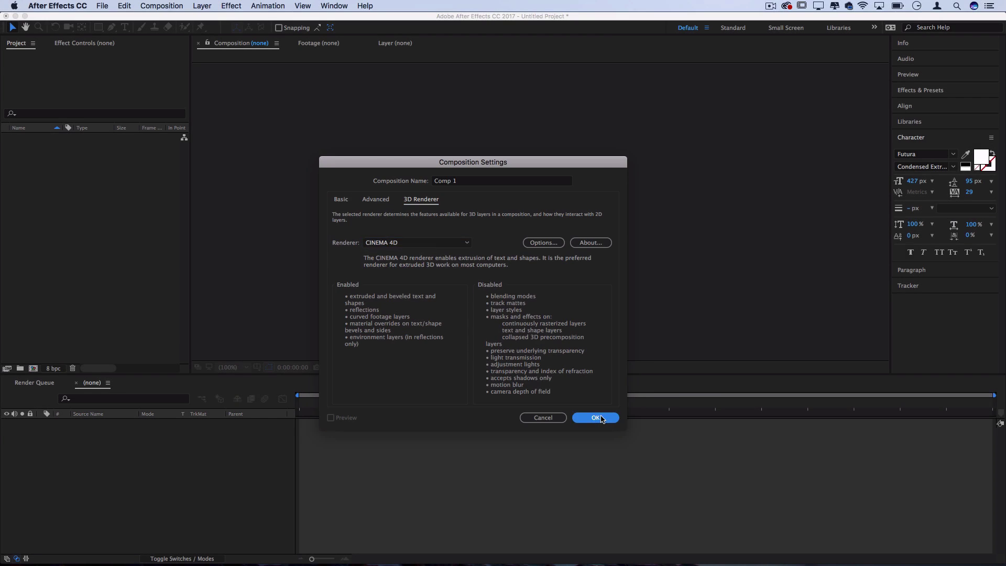
click(595, 417)
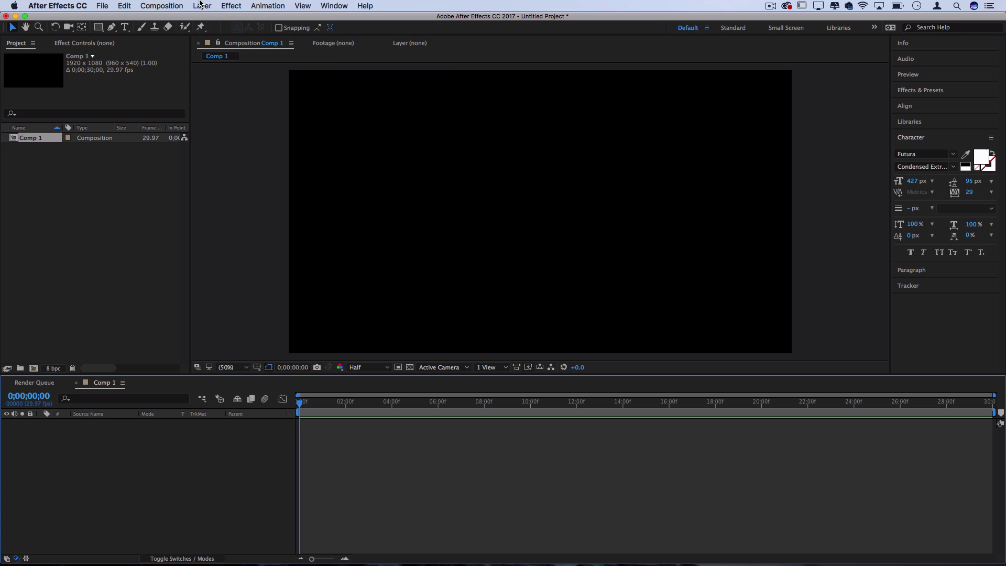
Add Royal Blue Solid 1, a comp-size solid coloured 0095FF
click(201, 4)
mouse_move(207, 19)
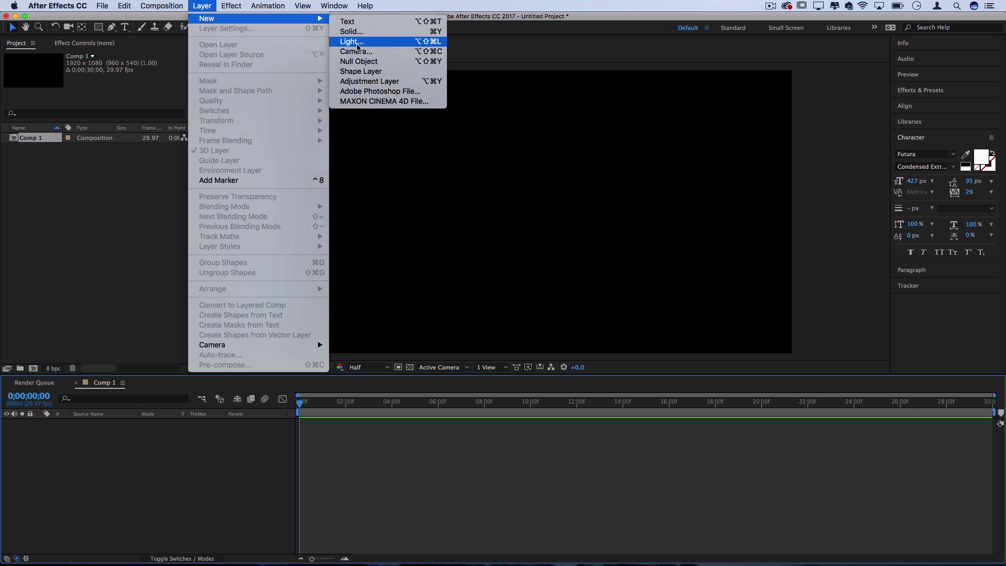
click(362, 32)
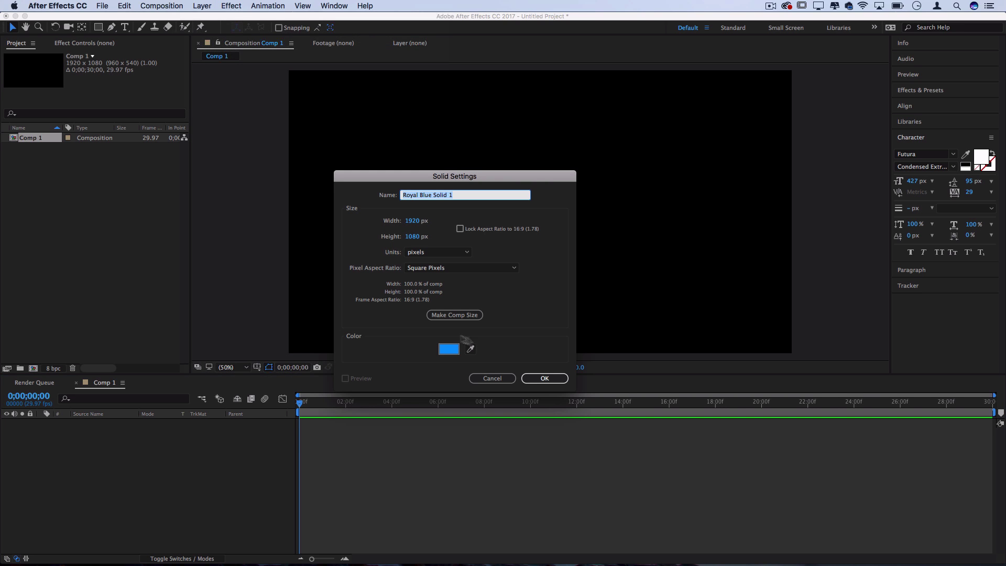
click(448, 348)
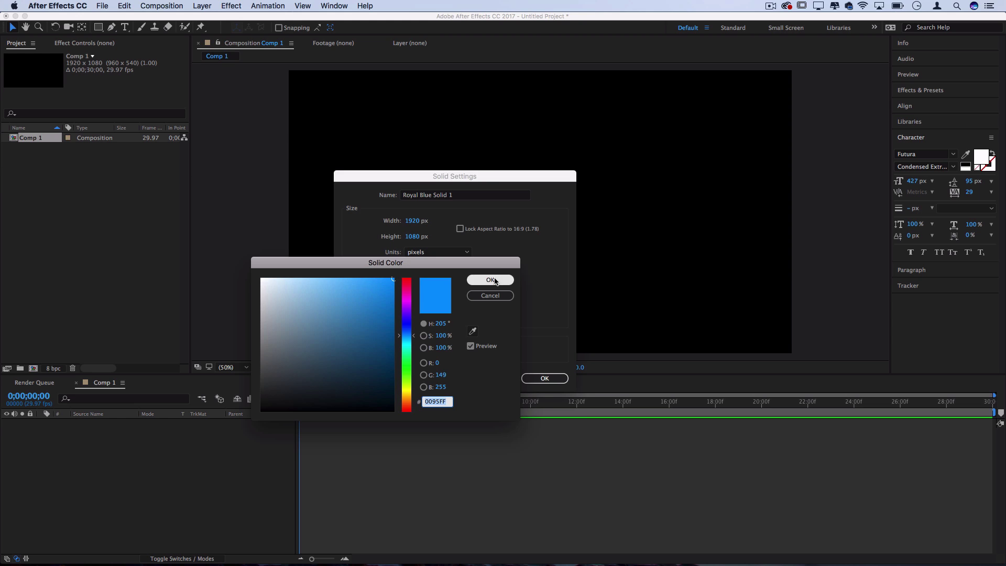
click(490, 279)
click(555, 380)
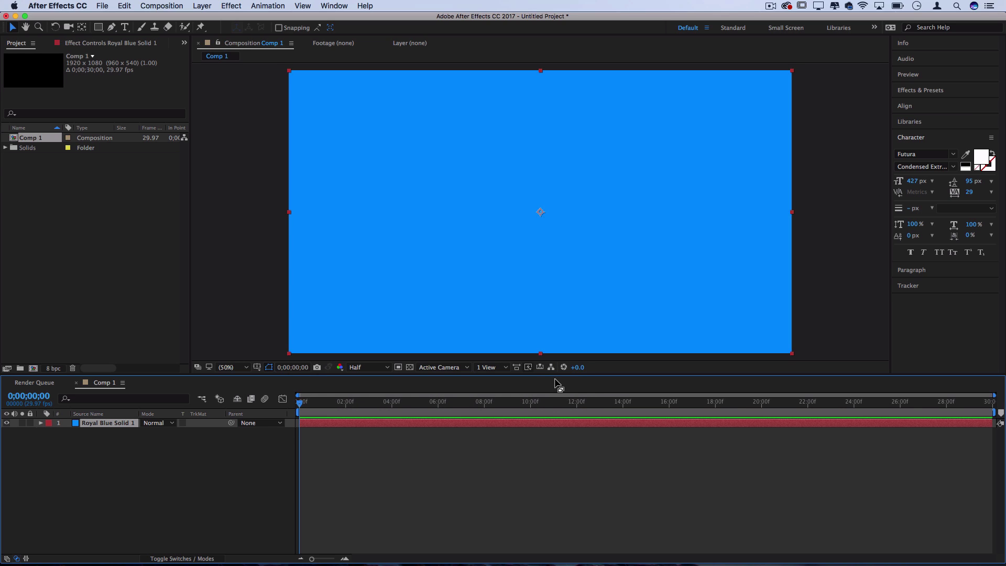
Deselect the solid and add a new text layer reading '3D TEXT', fixing the typos
click(203, 474)
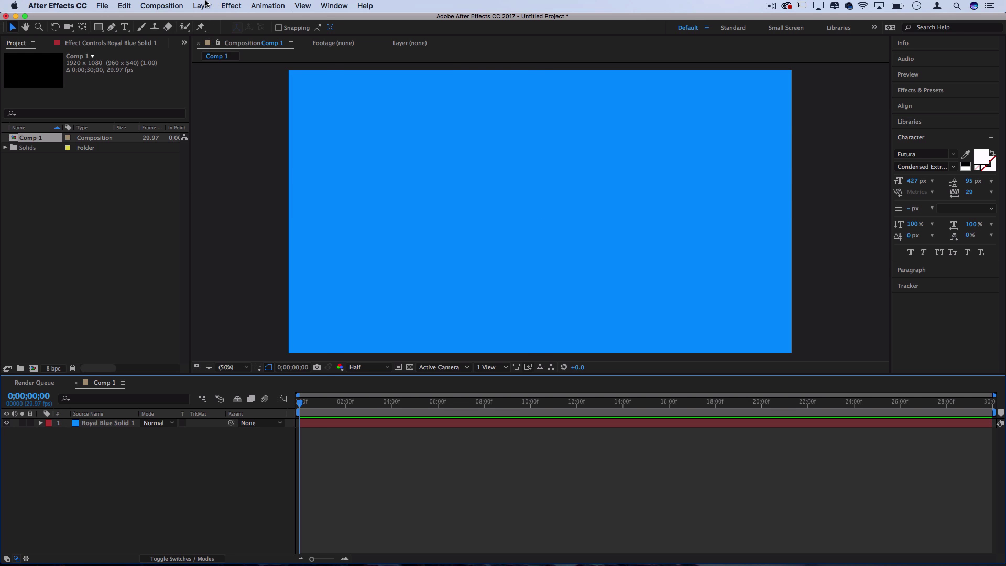
click(204, 6)
mouse_move(207, 20)
click(351, 21)
text(#)
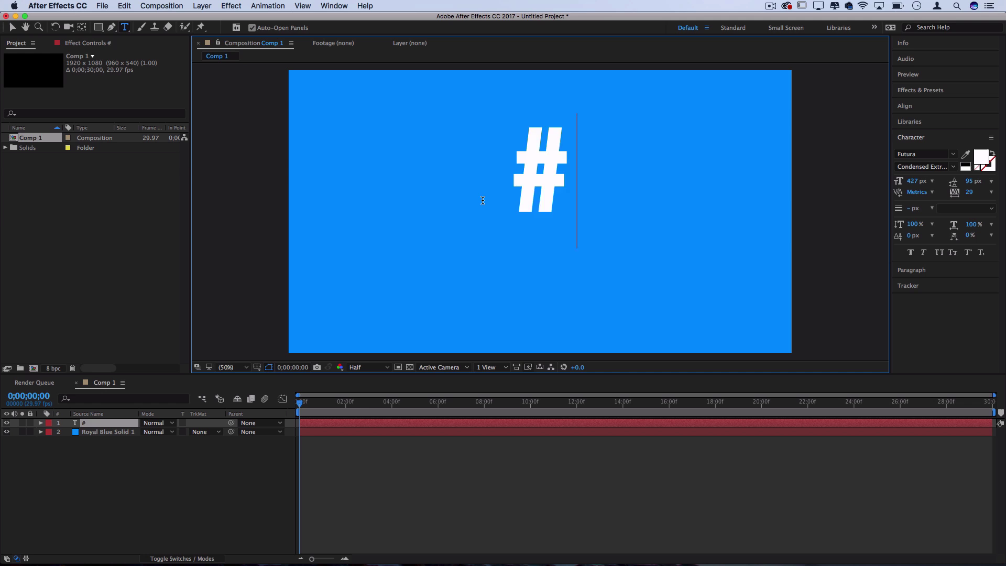
key(BackSpace)
text(3d)
key(BackSpace)
text(D TEXT)
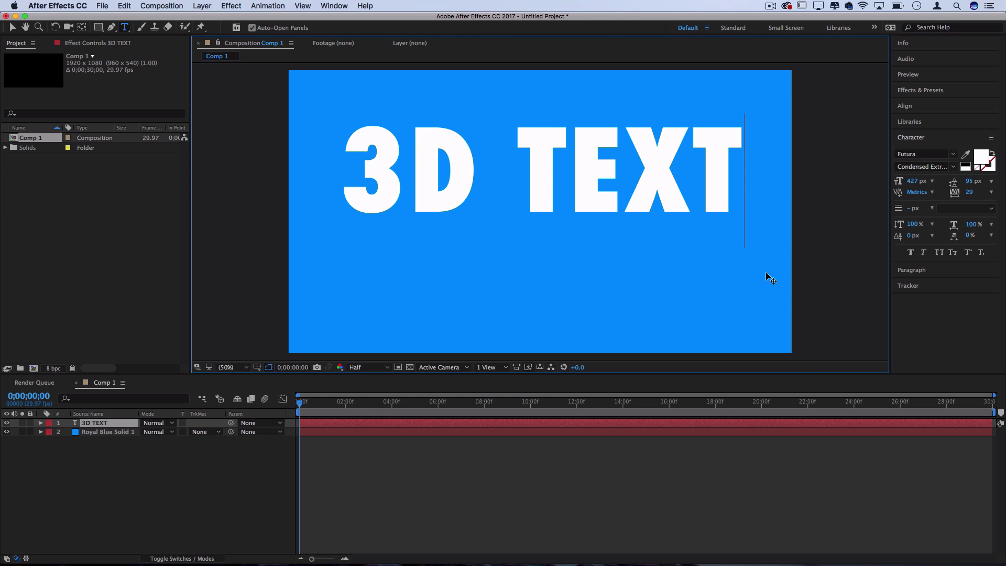
Move the 3D TEXT title down toward the frame centre and check the Window menu's panels
drag(765, 276, 759, 314)
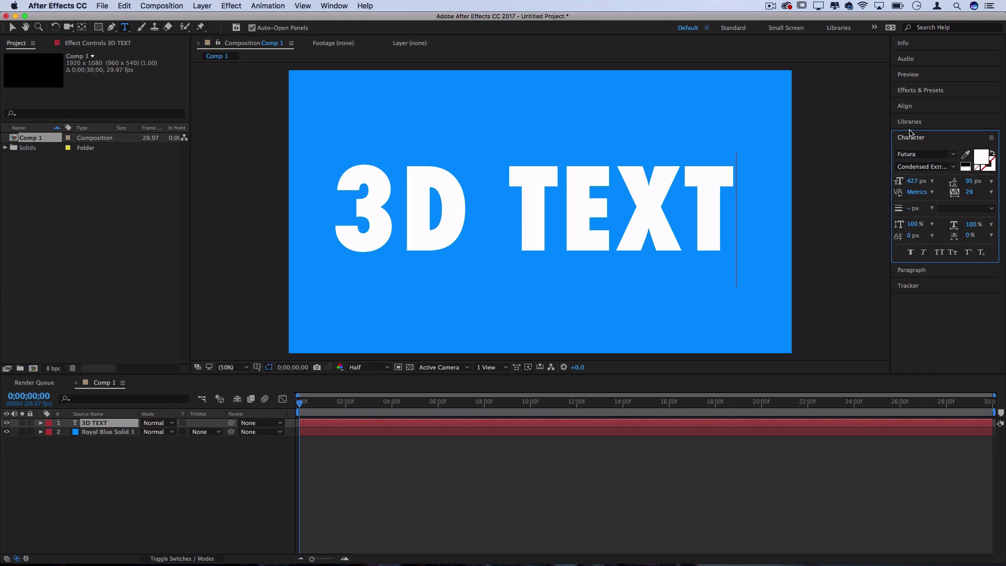
click(334, 5)
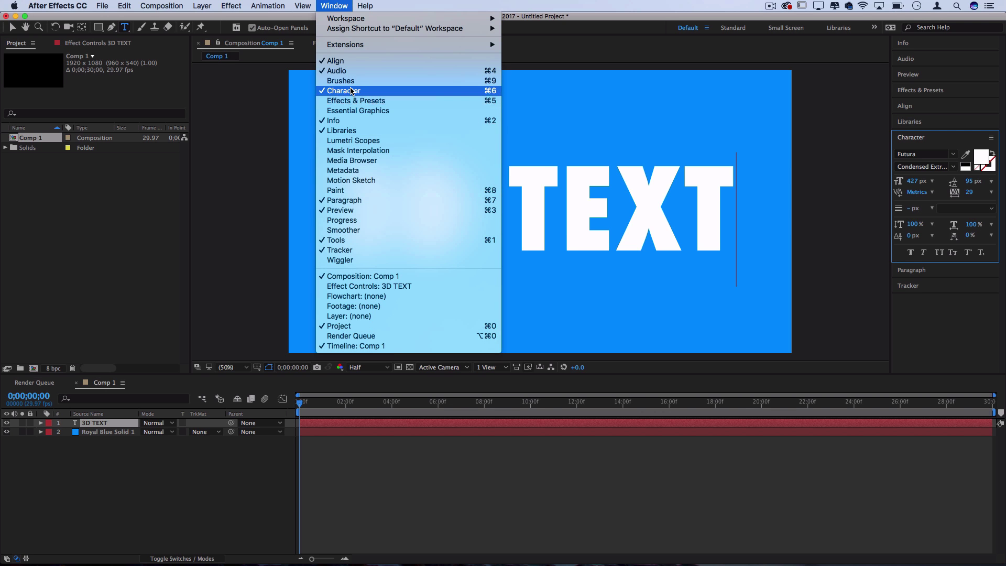
click(334, 5)
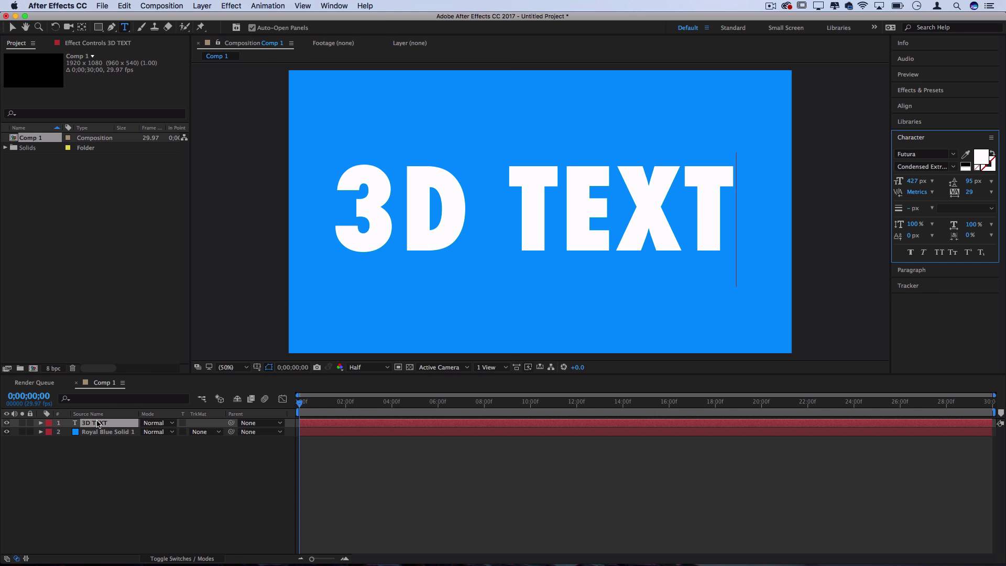
Make 3D TEXT a 3D layer and set its Geometry Options Extrusion Depth to 183
right_click(97, 423)
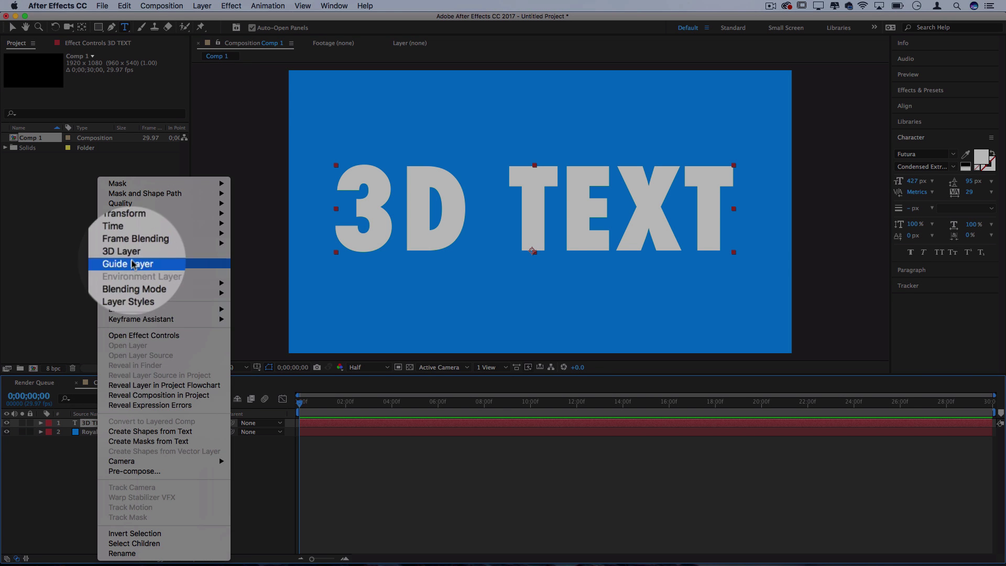
click(124, 253)
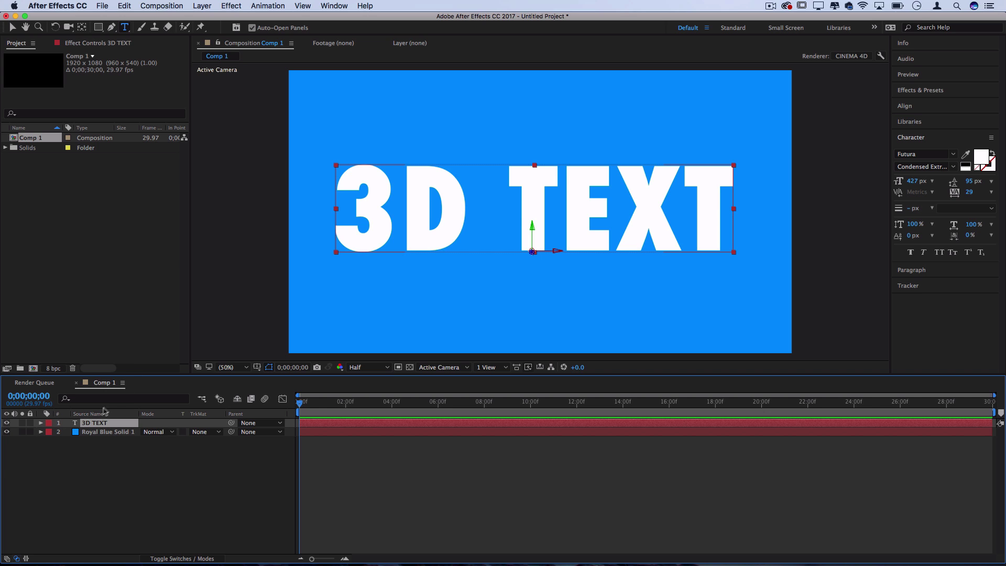
click(42, 423)
drag(65, 444, 70, 463)
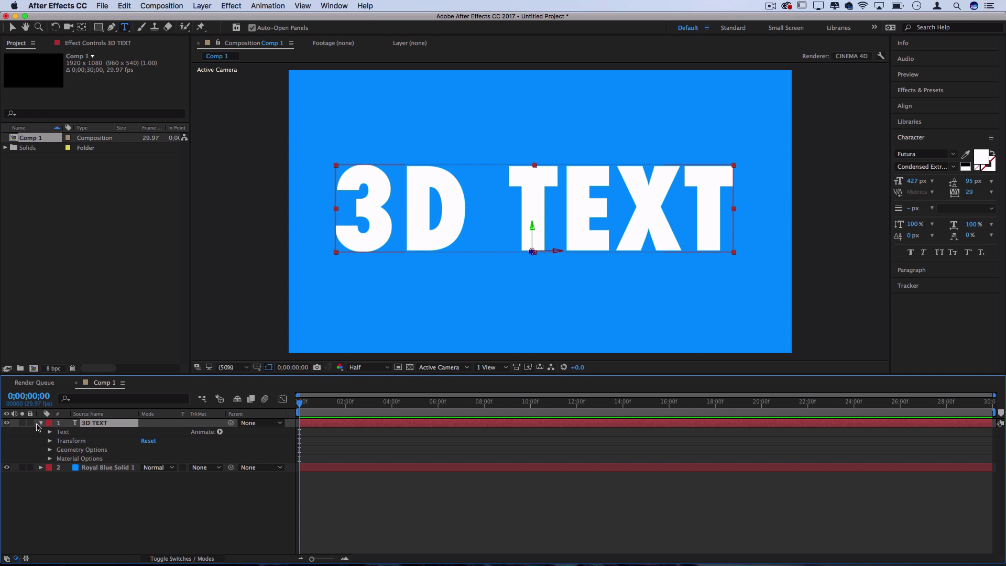
click(51, 450)
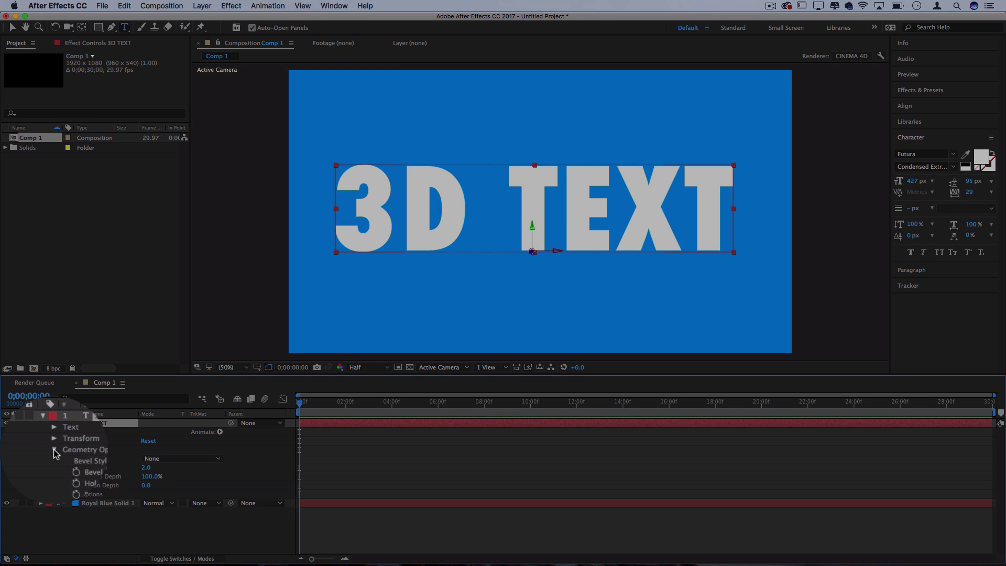
click(90, 486)
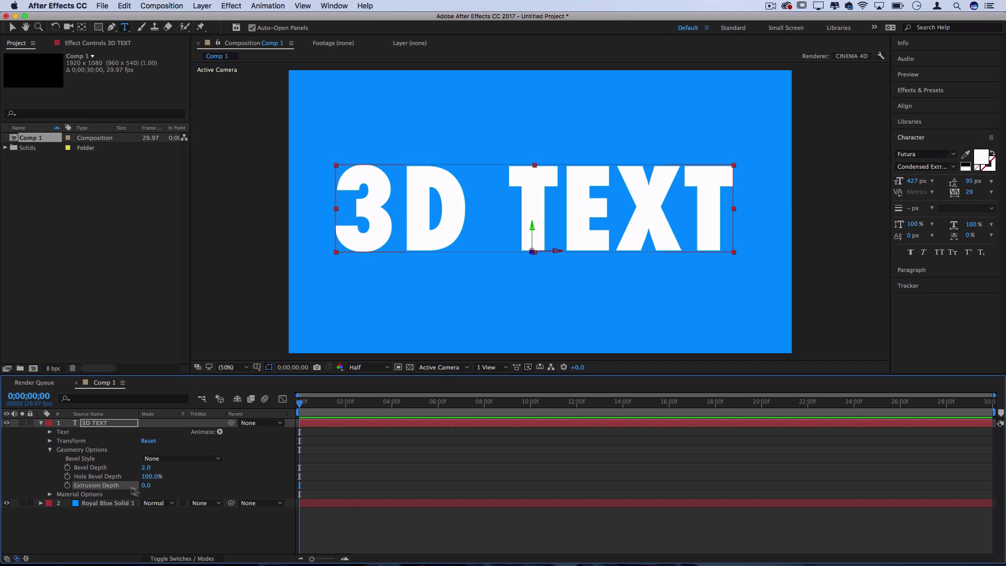
drag(144, 486, 235, 478)
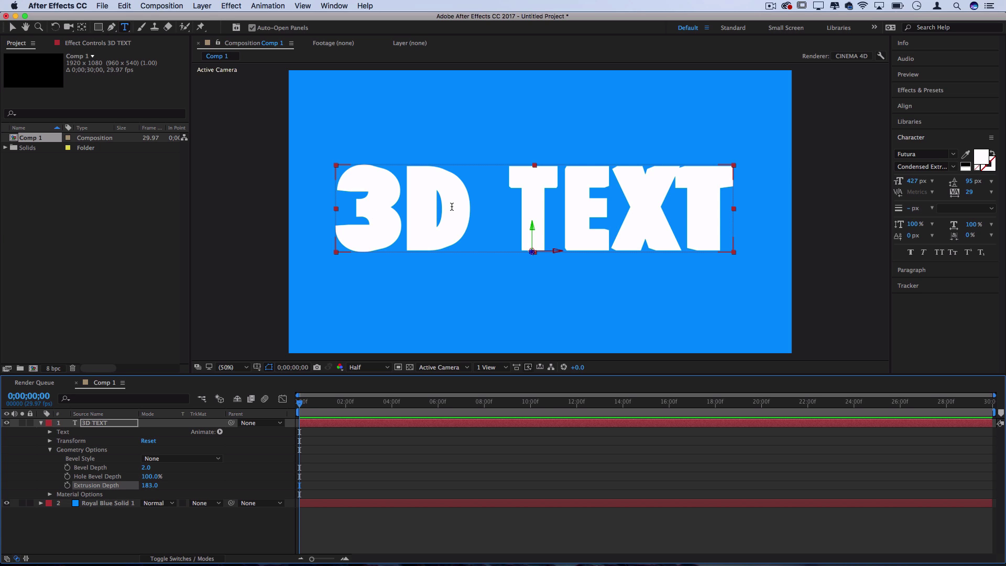
Add Spot Light 1, a shadow-casting spot light with 100% intensity and a 90° cone
click(102, 422)
click(212, 6)
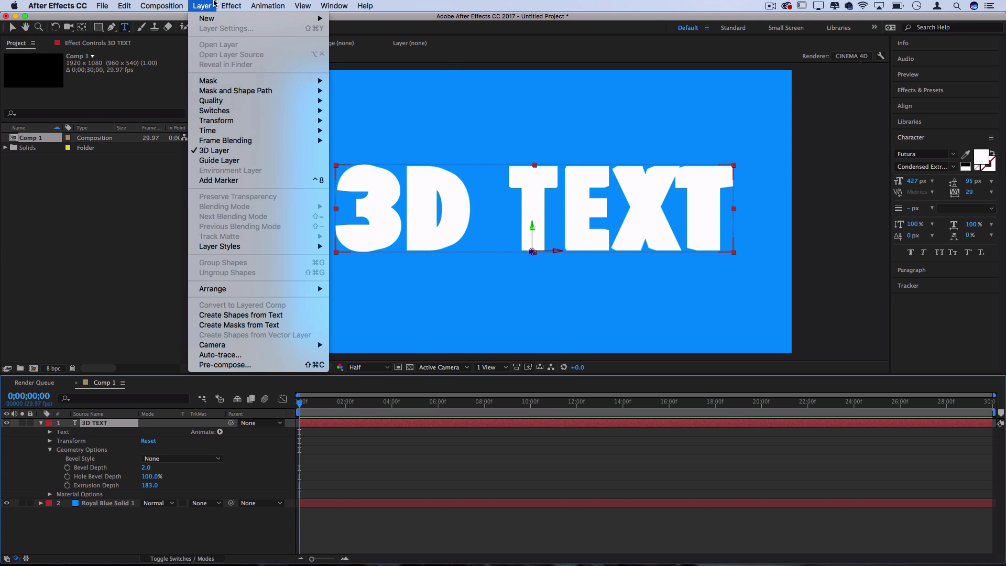
mouse_move(212, 22)
click(352, 42)
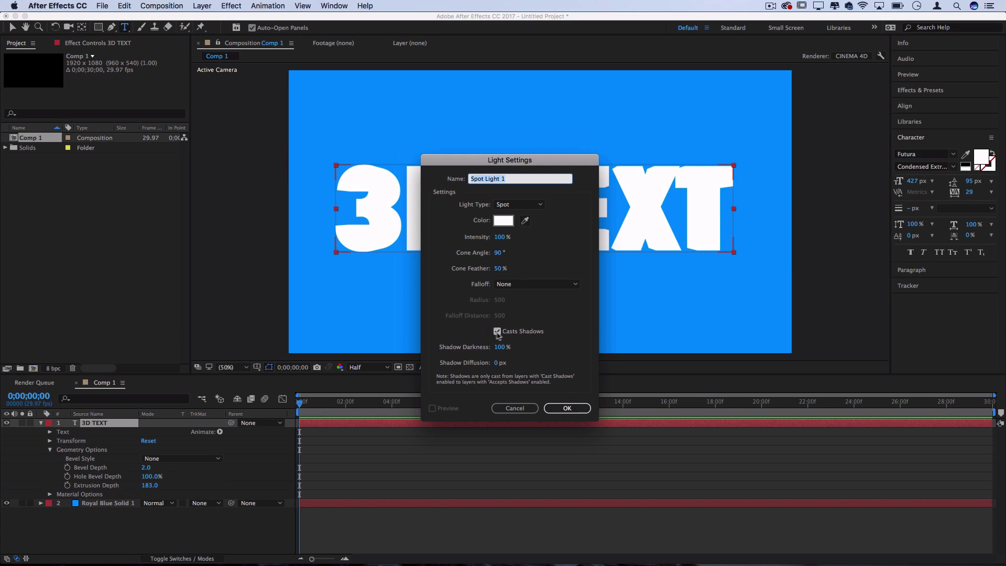
click(570, 408)
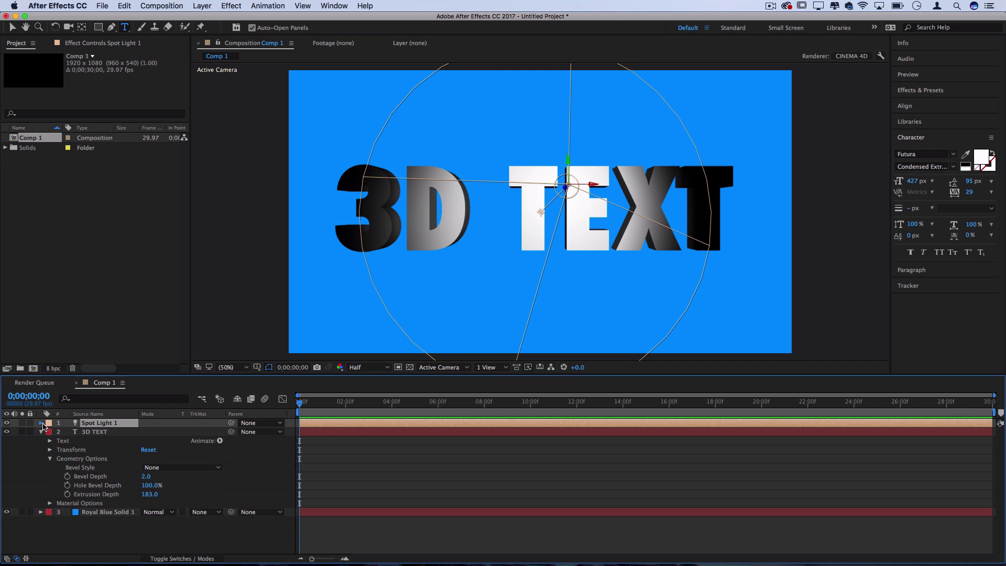
Set Spot Light 1's Position Z to -961.7, scrub it back to -1154.7, then move the playhead to 0;00;02;11
click(42, 422)
click(50, 432)
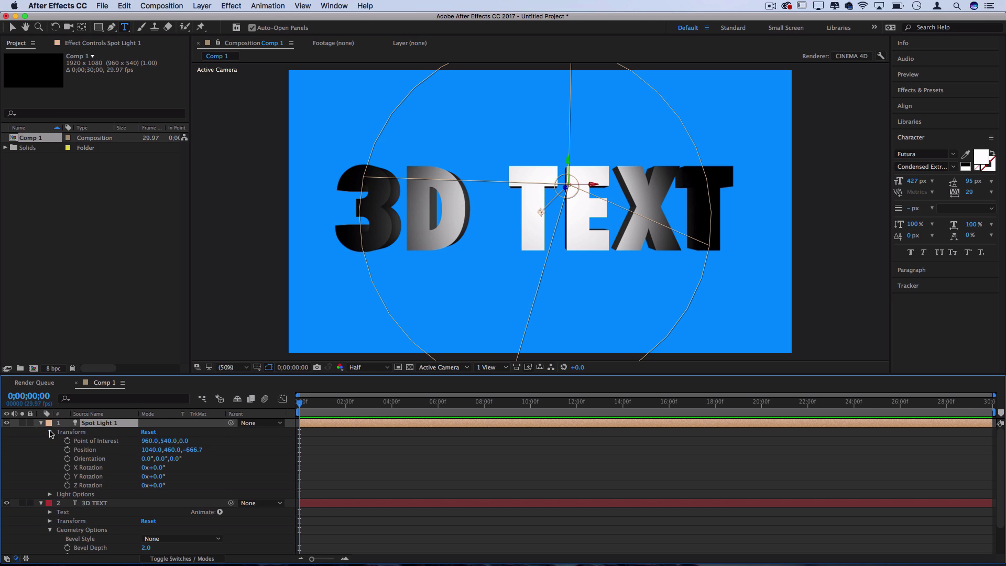
click(90, 452)
click(193, 450)
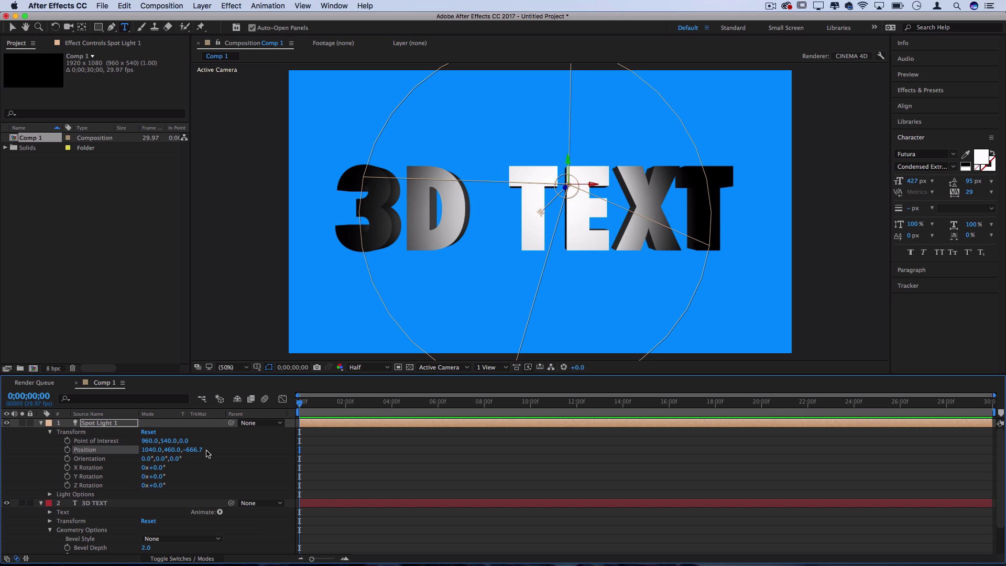
text(-961.7)
key(Return)
mouse_move(31, 467)
mouse_down()
mouse_move(2, 477)
mouse_move(164, 458)
mouse_move(137, 469)
mouse_up()
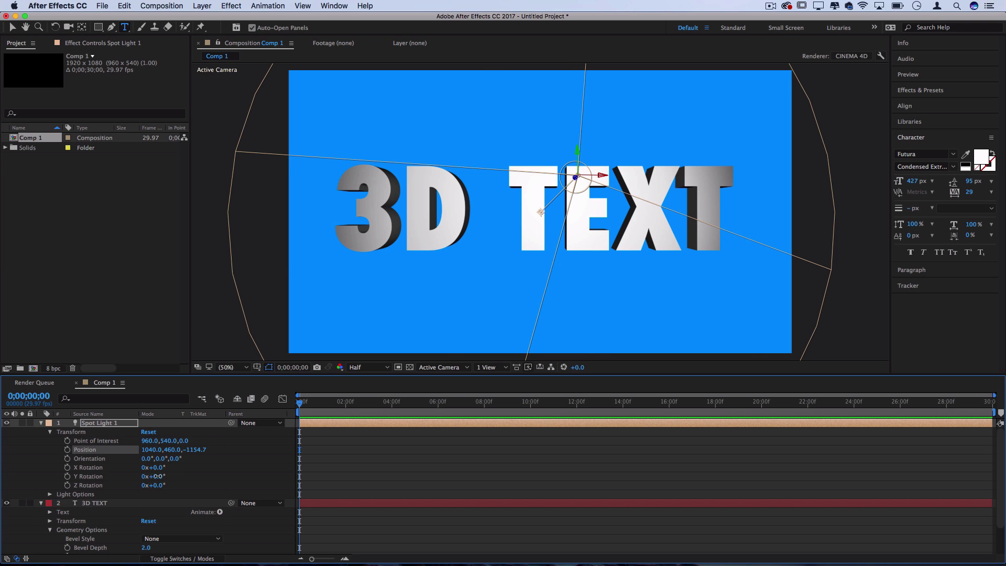
mouse_move(154, 476)
mouse_down()
mouse_move(102, 477)
mouse_move(185, 470)
mouse_move(158, 471)
mouse_up()
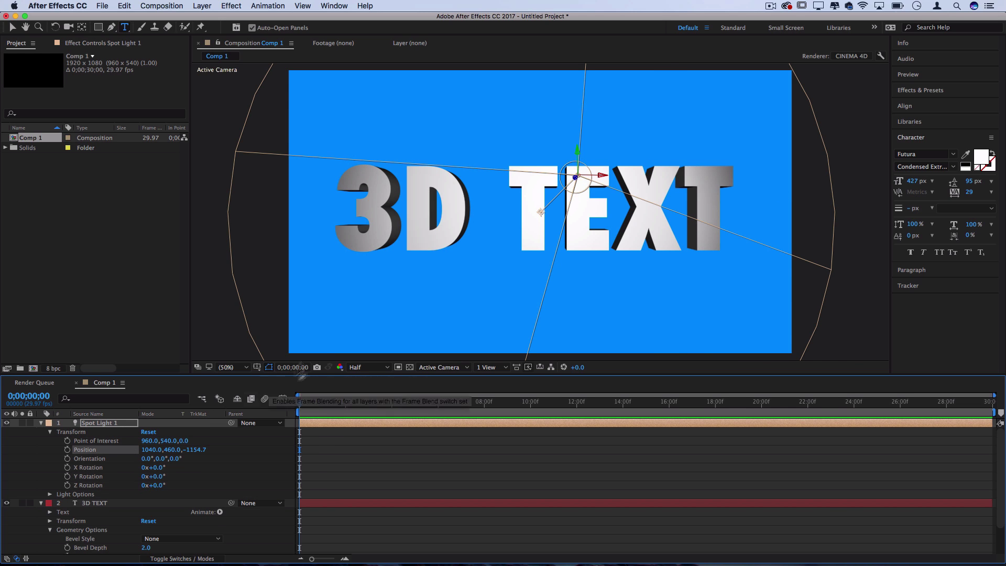
drag(352, 404, 354, 405)
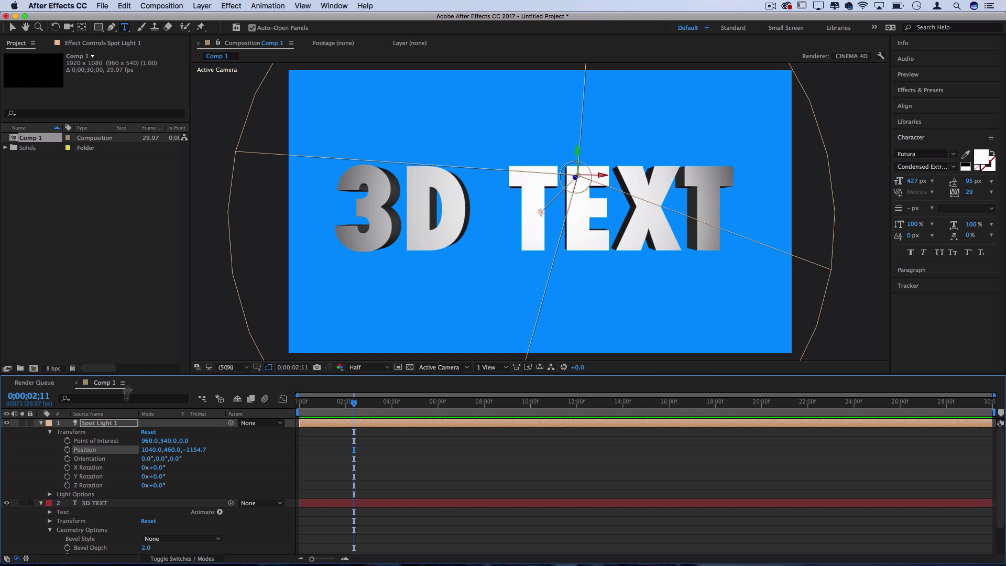
Collapse the text properties, make Royal Blue Solid 1 a 3D layer, and reselect it
click(41, 502)
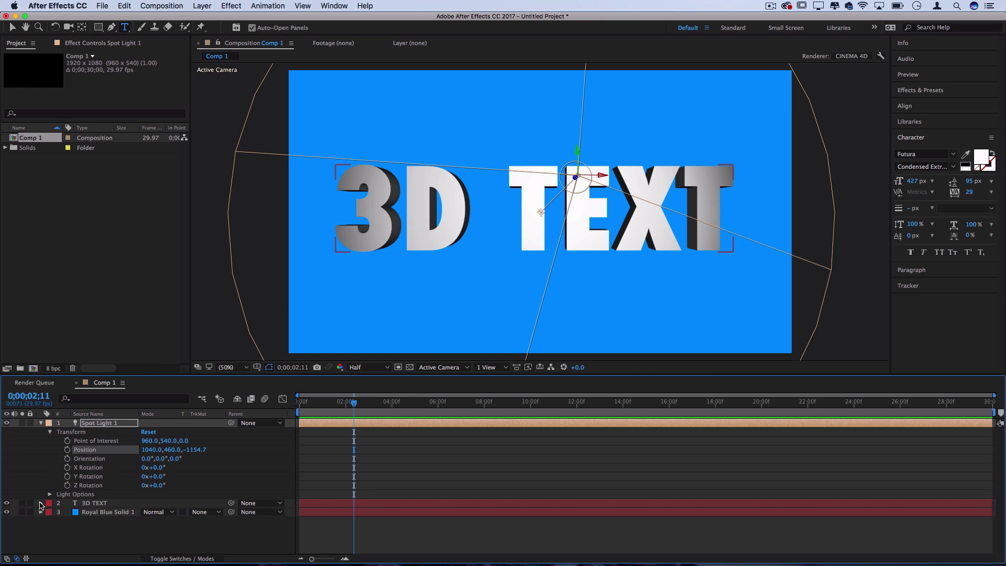
right_click(110, 516)
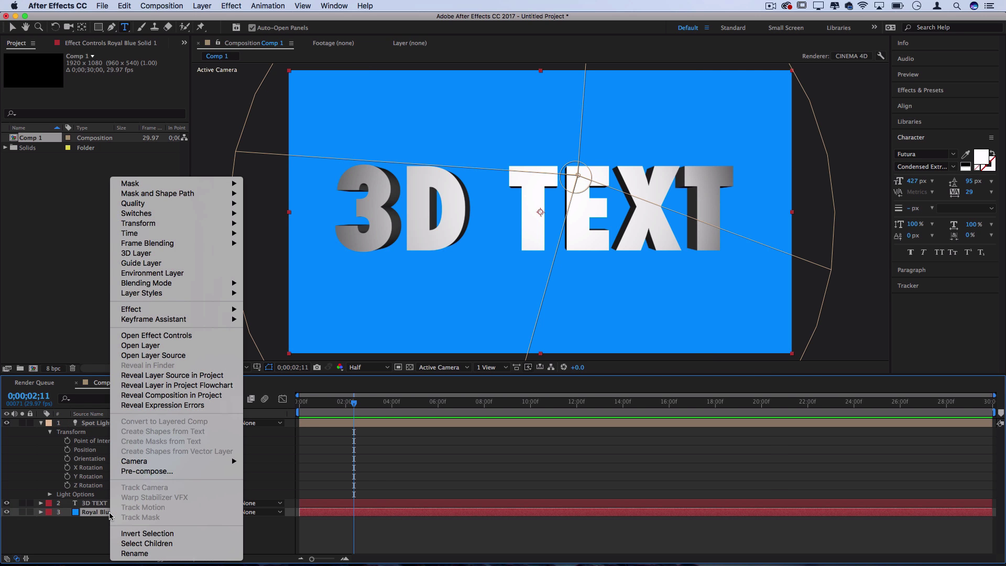
click(157, 253)
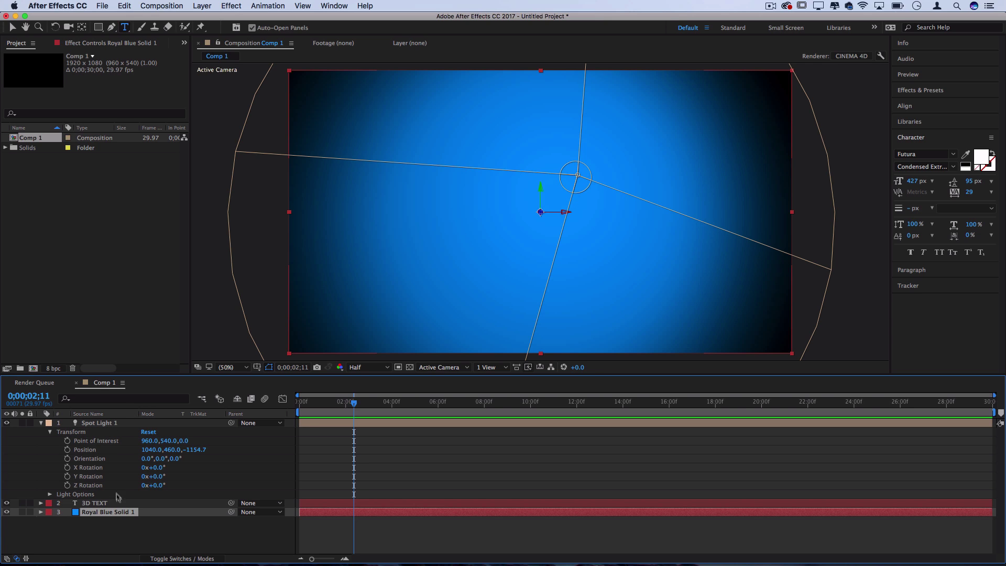
click(104, 504)
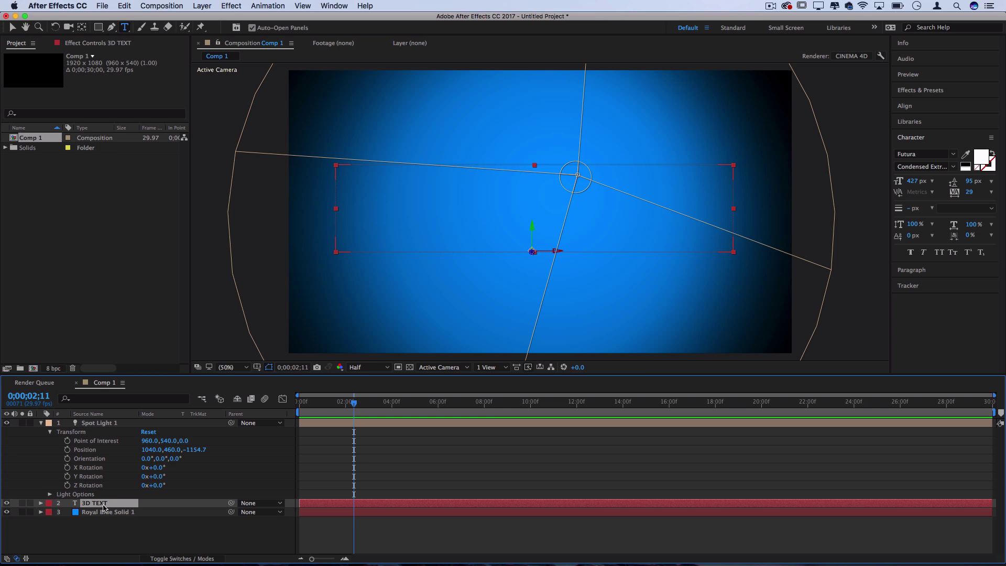
click(102, 514)
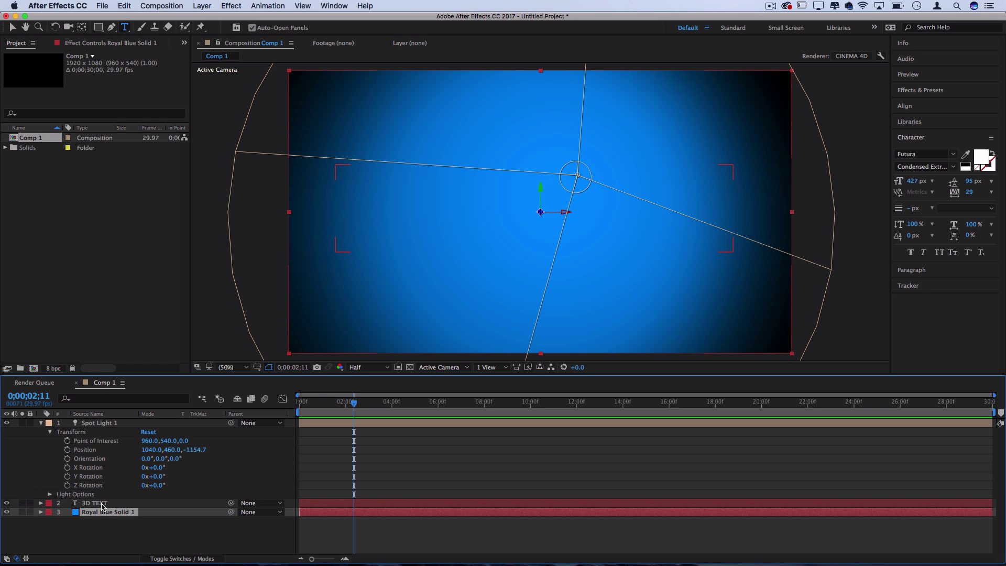
Push Royal Blue Solid 1 back to Z 564 and scale it to 268%
click(41, 512)
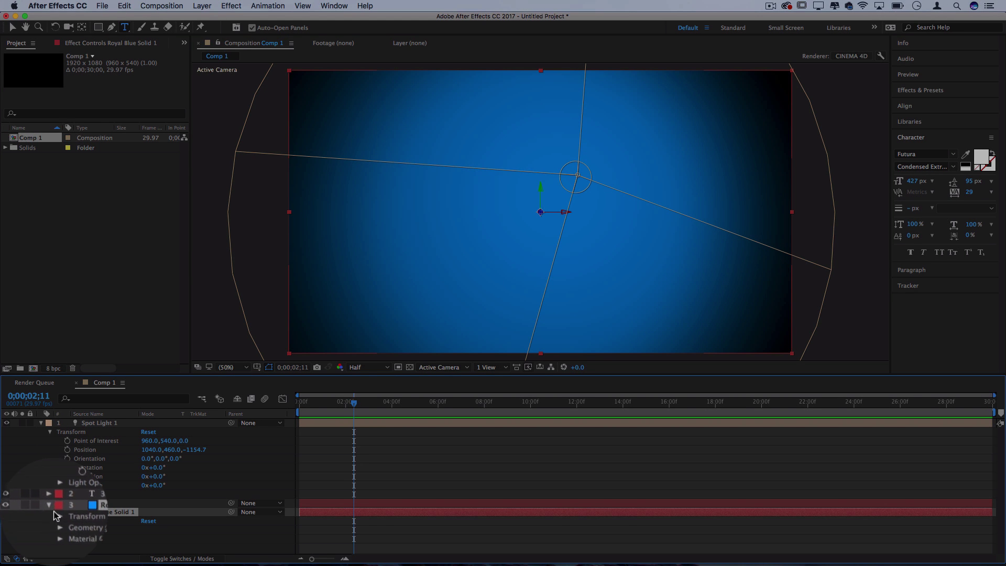
click(51, 521)
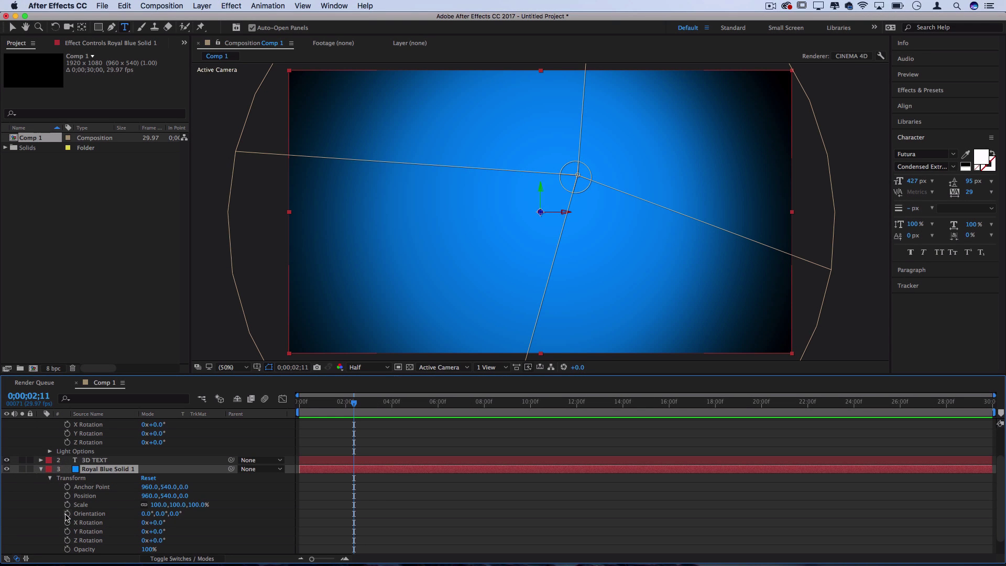
drag(185, 496, 482, 504)
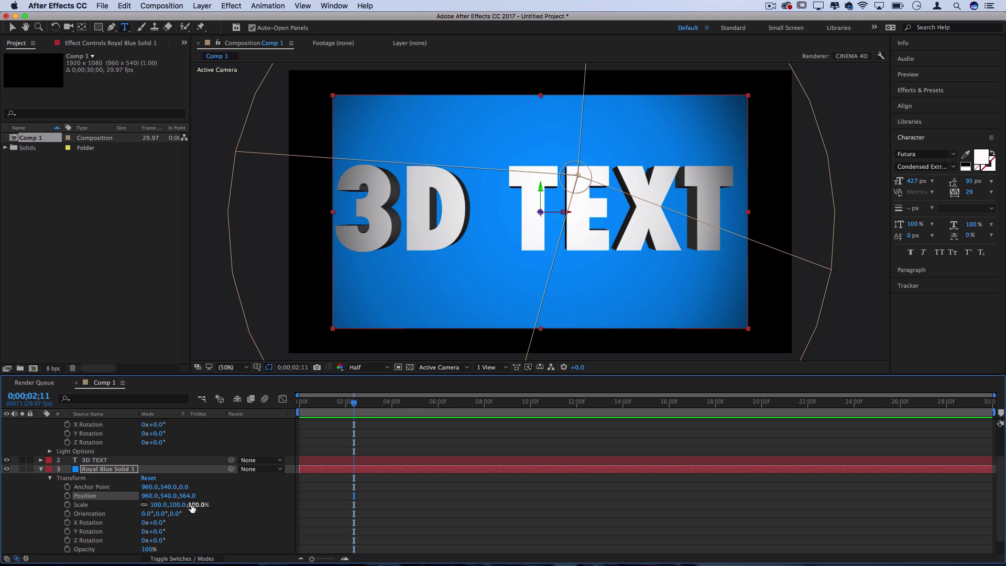
drag(191, 506, 276, 503)
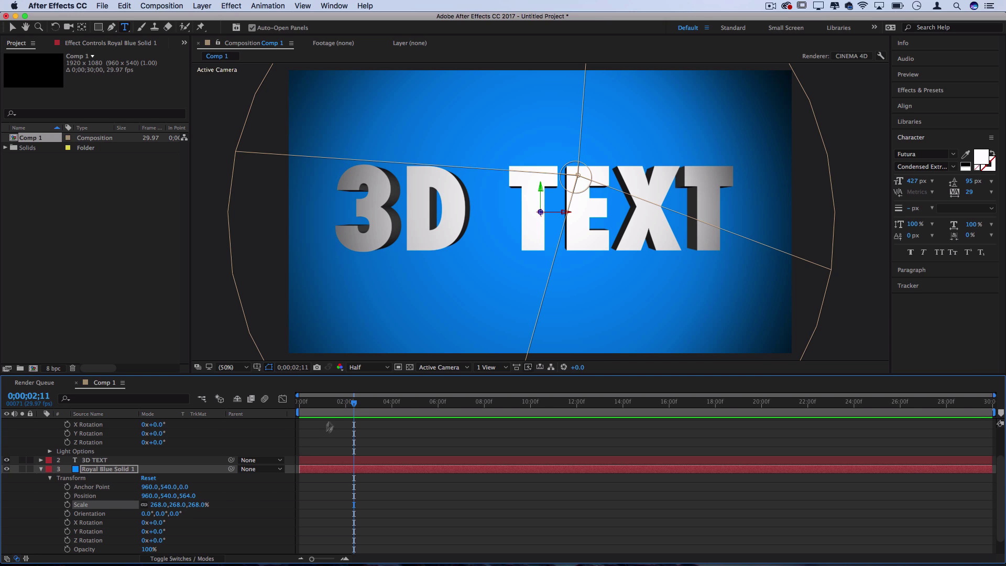
Preview the animation from the start, then stop playback
click(344, 404)
key(Home)
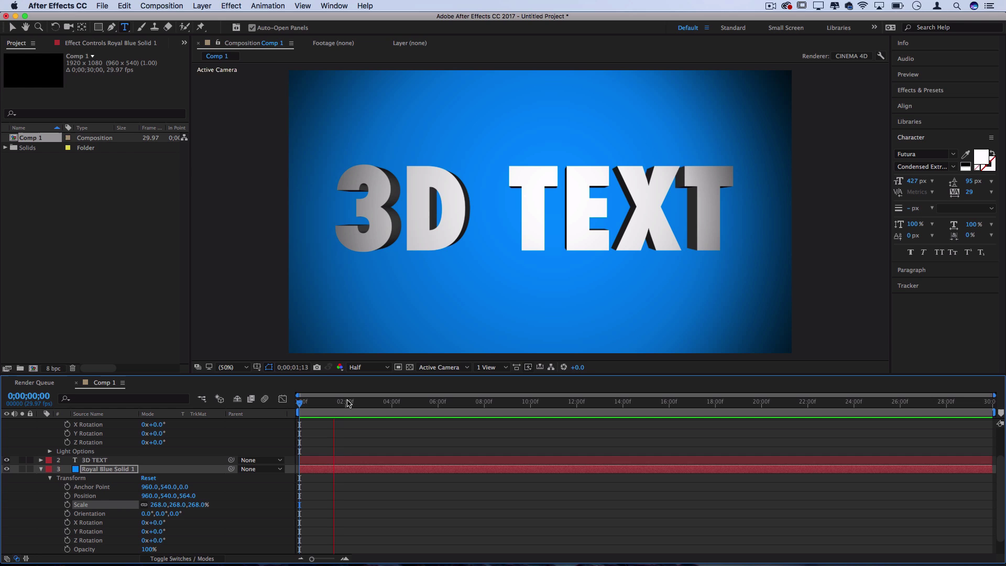
key(space)
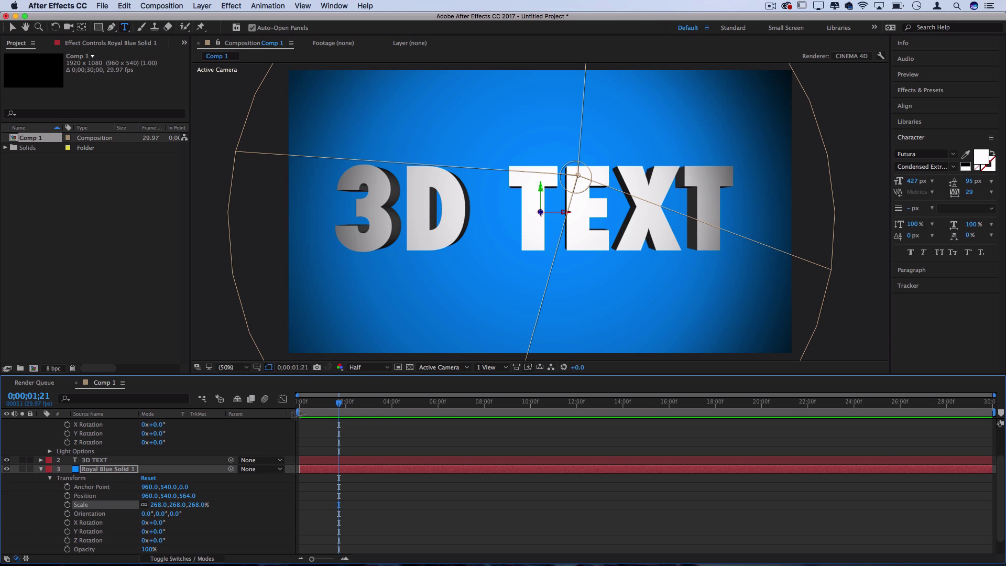
scroll(245, 503, up, 2)
Undo the last change, collapse the solid, and reveal the 3D TEXT layer's Transform properties
scroll(245, 508, down, 3)
key(ctrl+z)
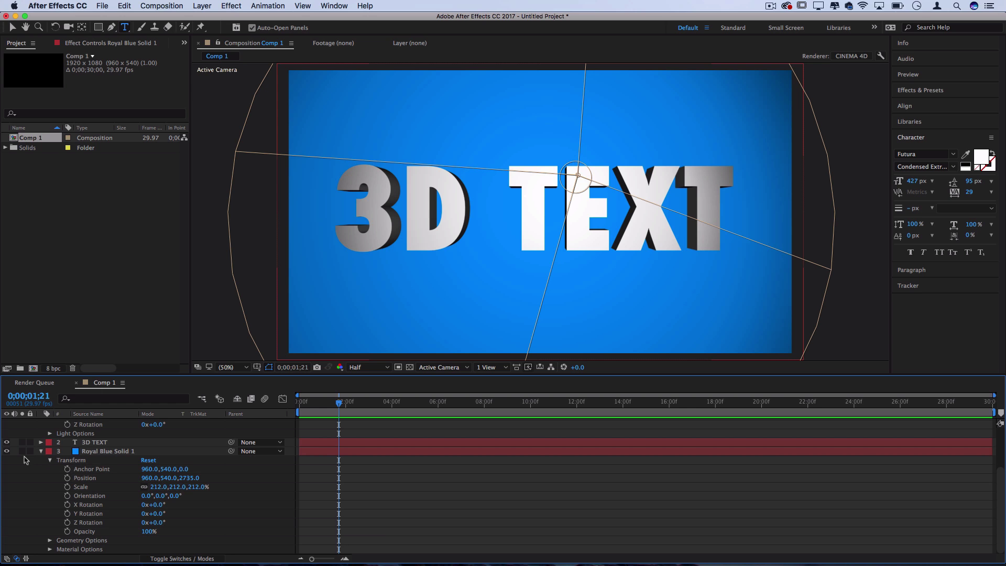
click(41, 451)
click(51, 504)
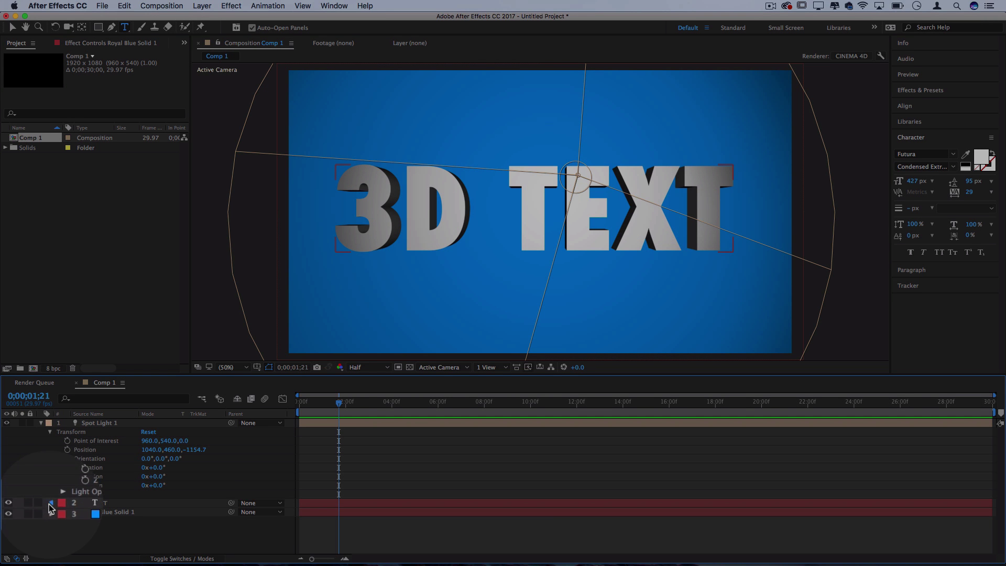
click(50, 503)
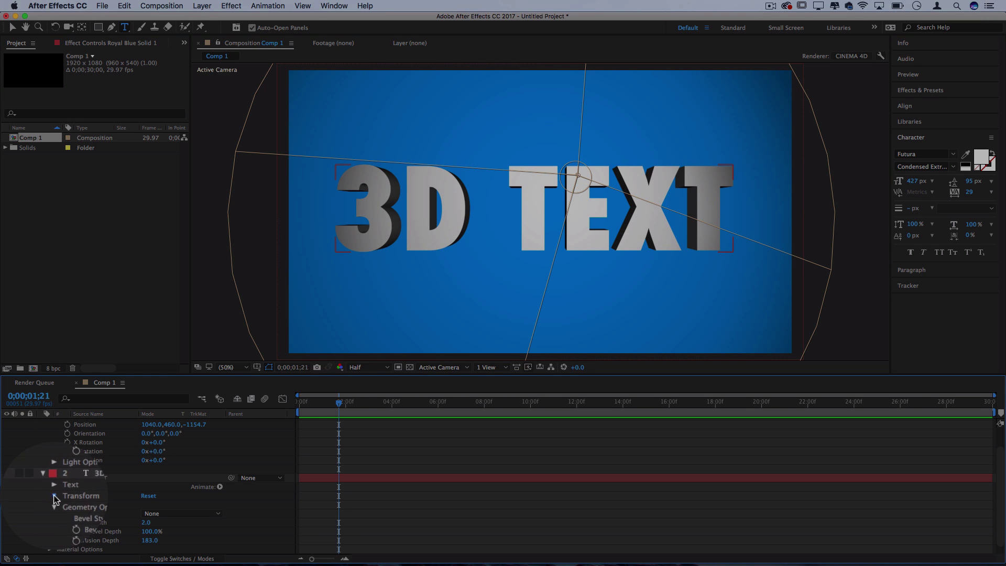
click(54, 496)
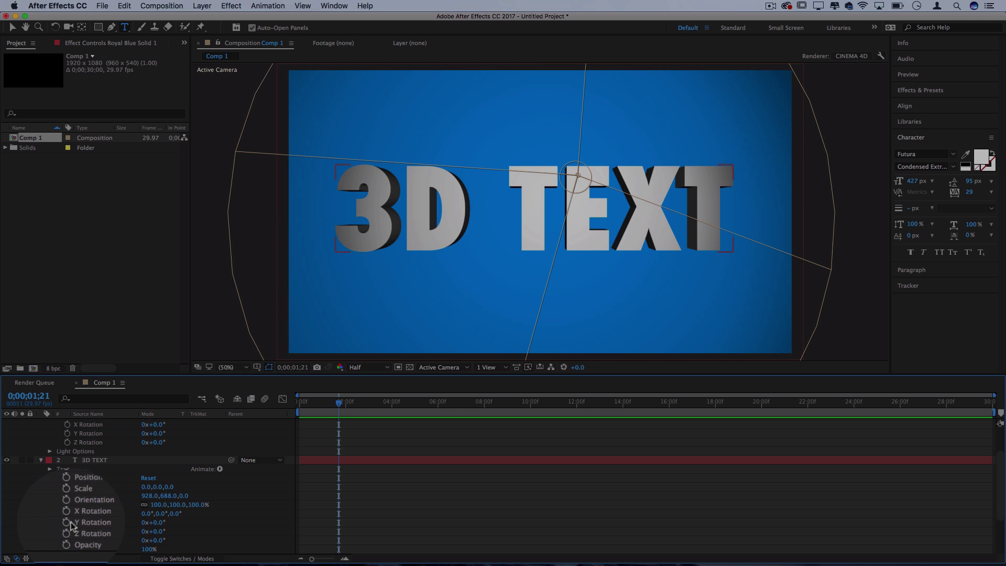
Keyframe 3D TEXT's Y Rotation at 0 s and set it to 3 revolutions at 10 s
key(Home)
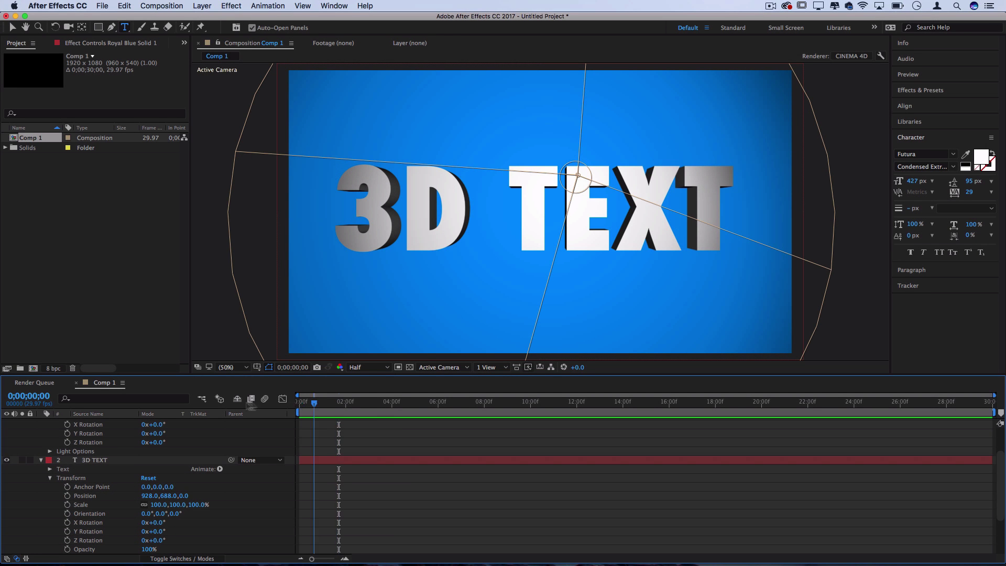
click(67, 531)
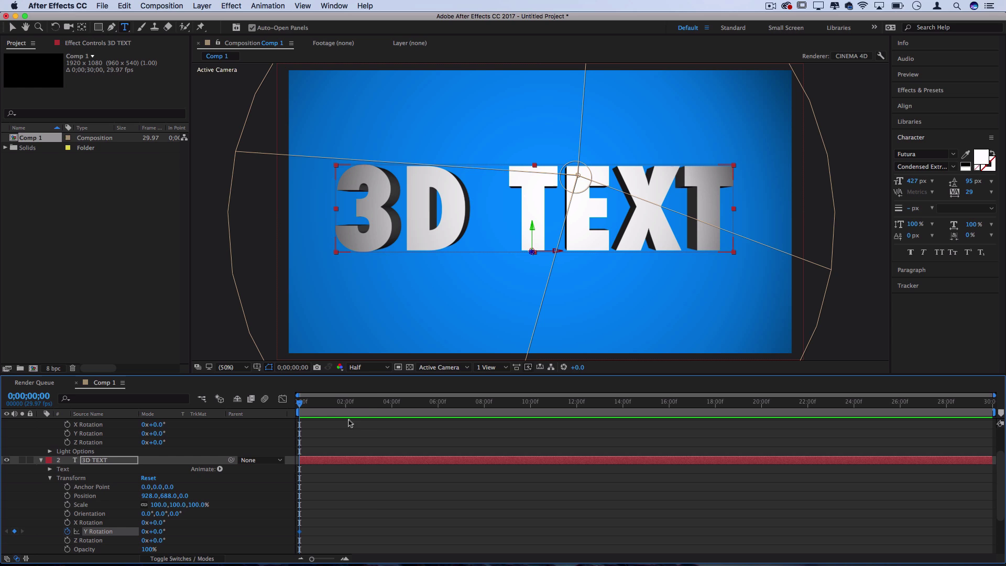
drag(372, 406, 530, 406)
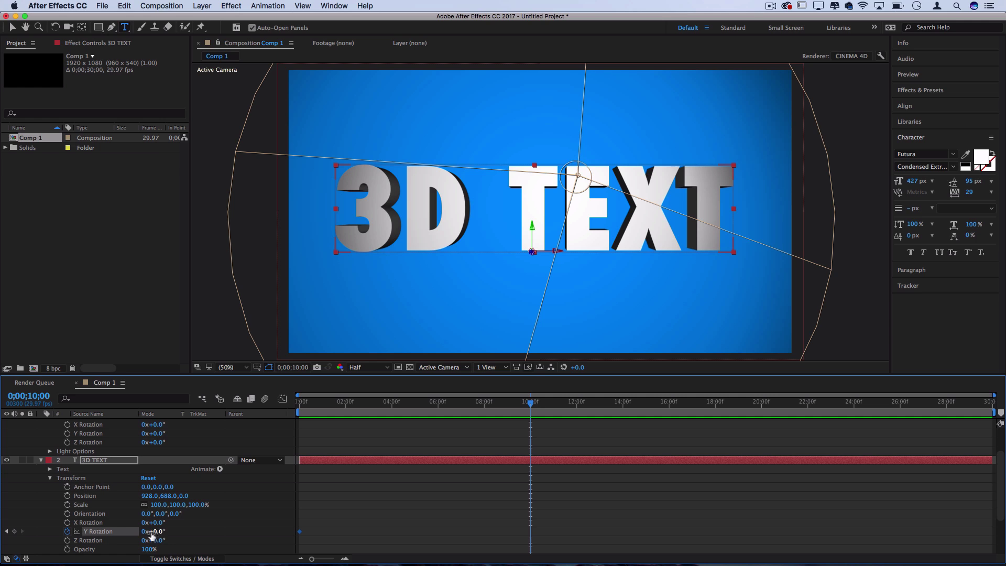
click(143, 532)
text(3)
key(Return)
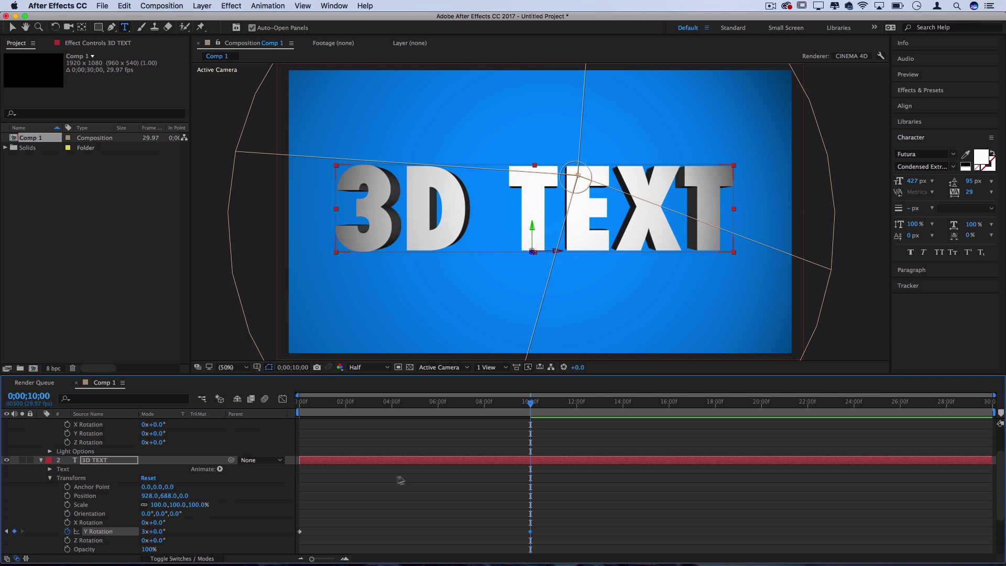
Scrub to about 7, 5 and 4 seconds to check the spin
click(463, 401)
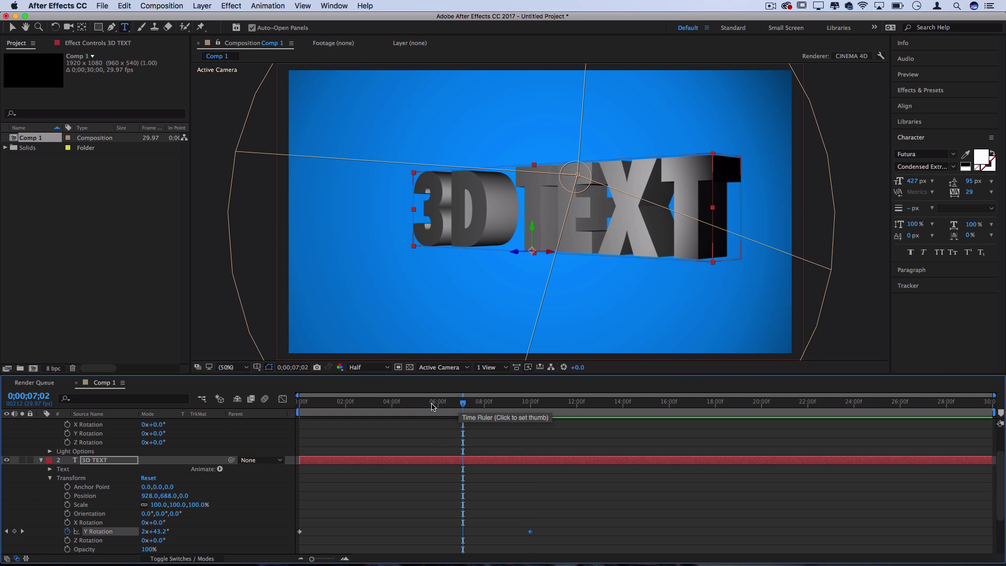
click(412, 402)
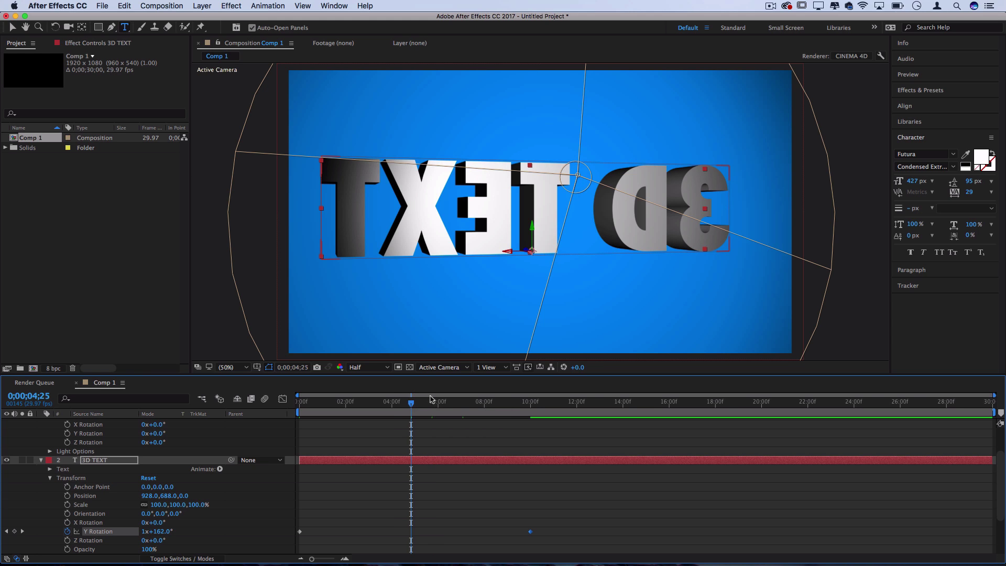
click(394, 403)
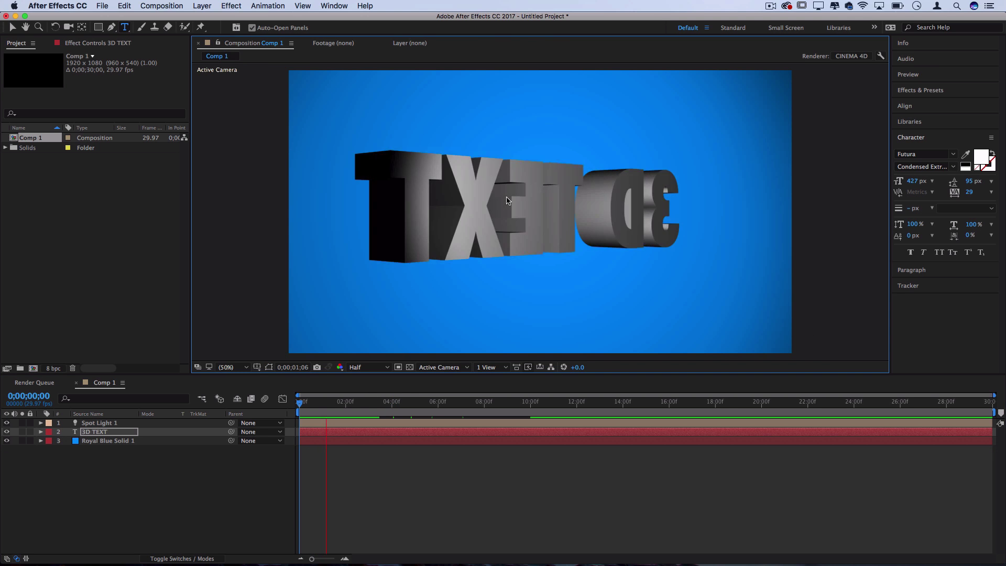
Stop the preview and add Camera 1, a Two-Node Camera with the 50mm preset
key(space)
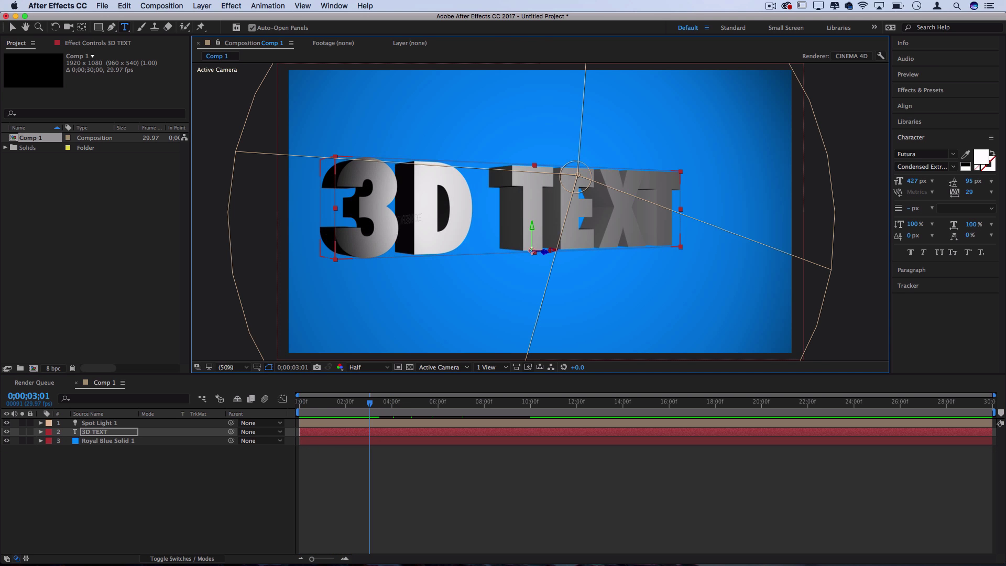
click(117, 424)
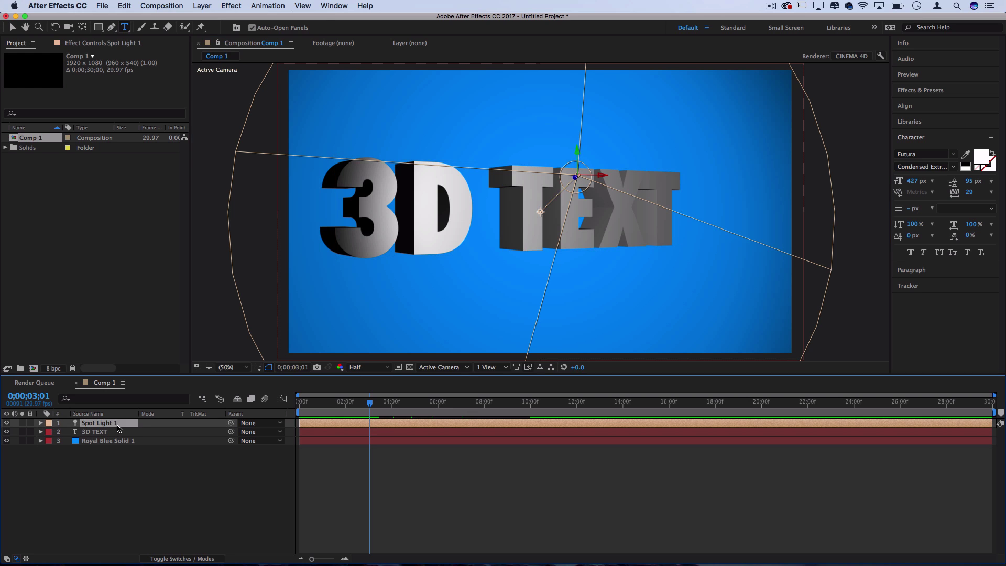
click(203, 5)
mouse_move(212, 18)
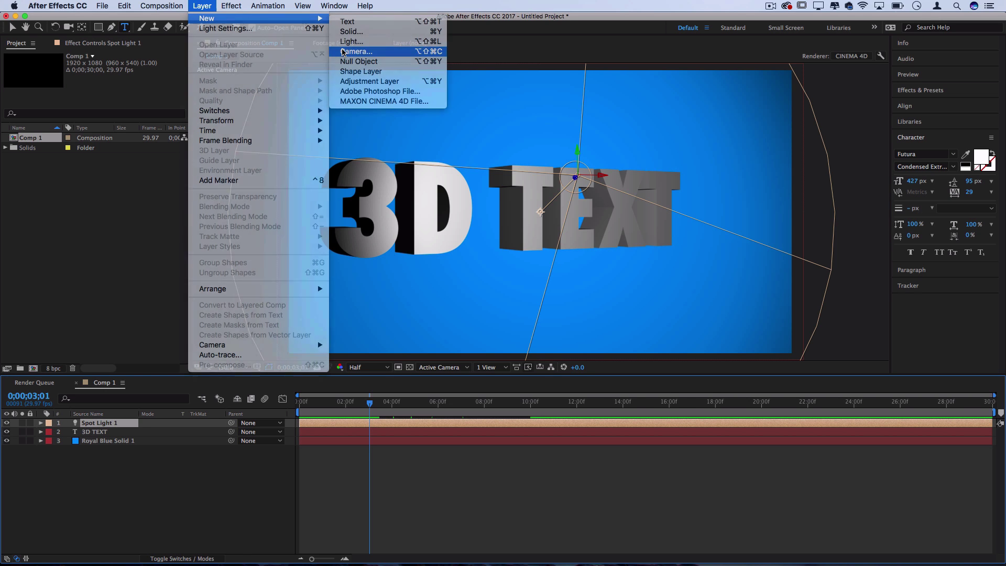
click(343, 52)
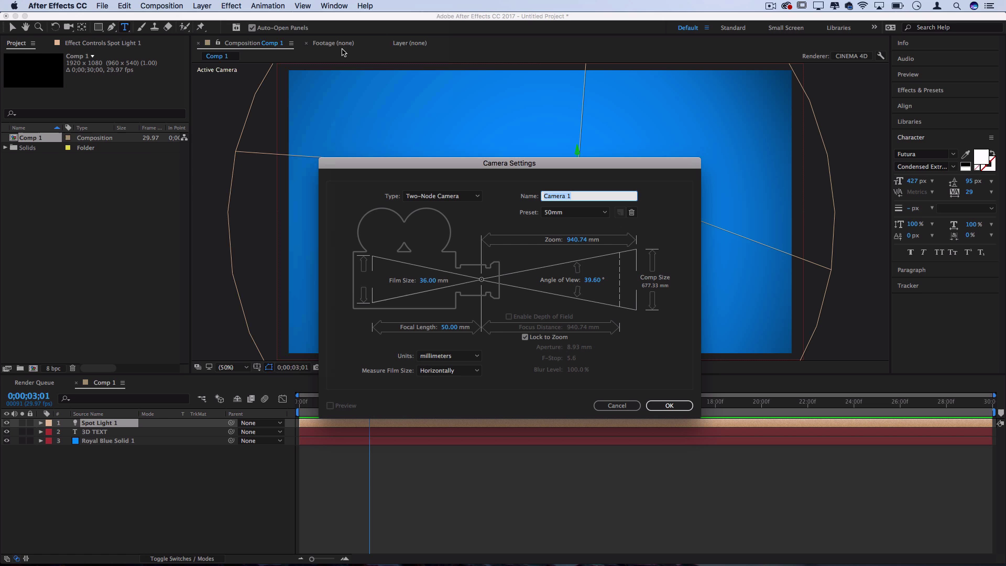
key(Return)
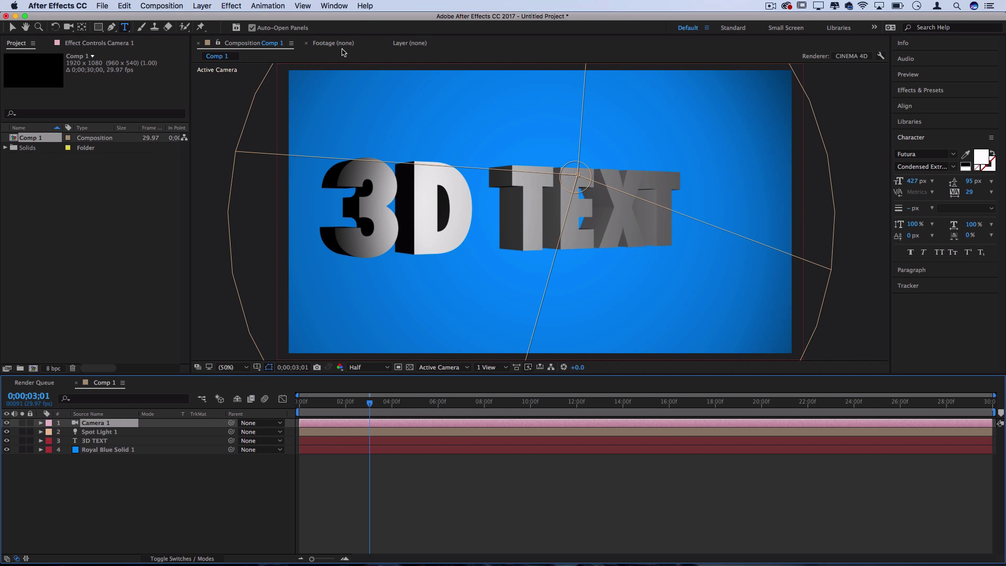
Rotate Camera 1 to -26° on Y, with point of interest 1981, 540, 0 and Position Z -2058.7
click(41, 423)
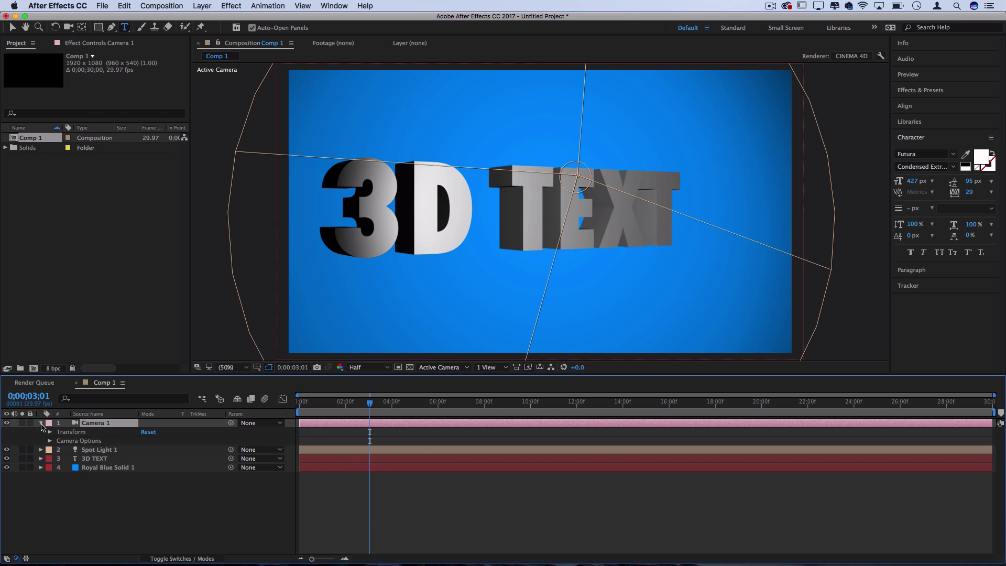
click(50, 433)
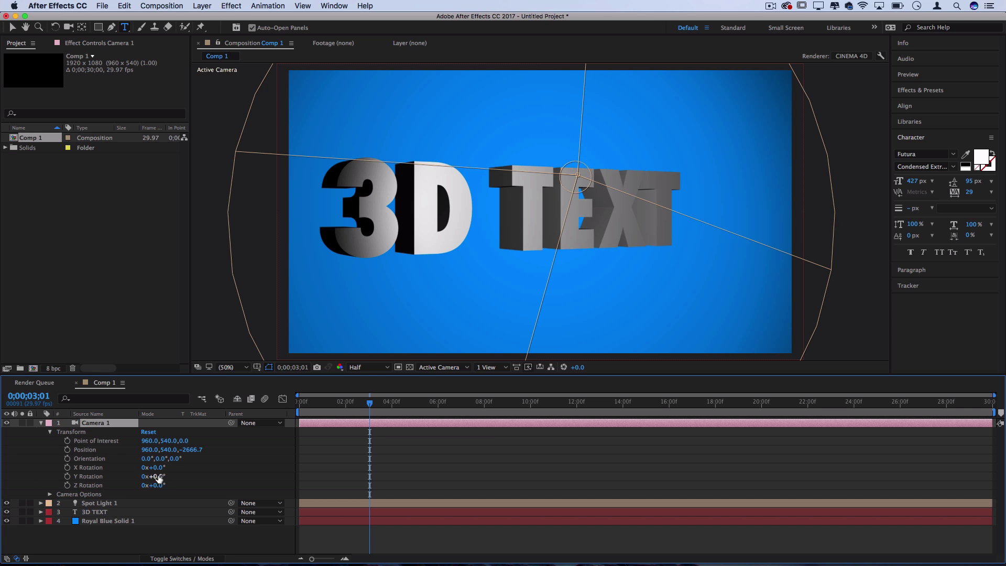
mouse_move(161, 478)
mouse_down()
mouse_move(184, 477)
mouse_move(148, 476)
mouse_up()
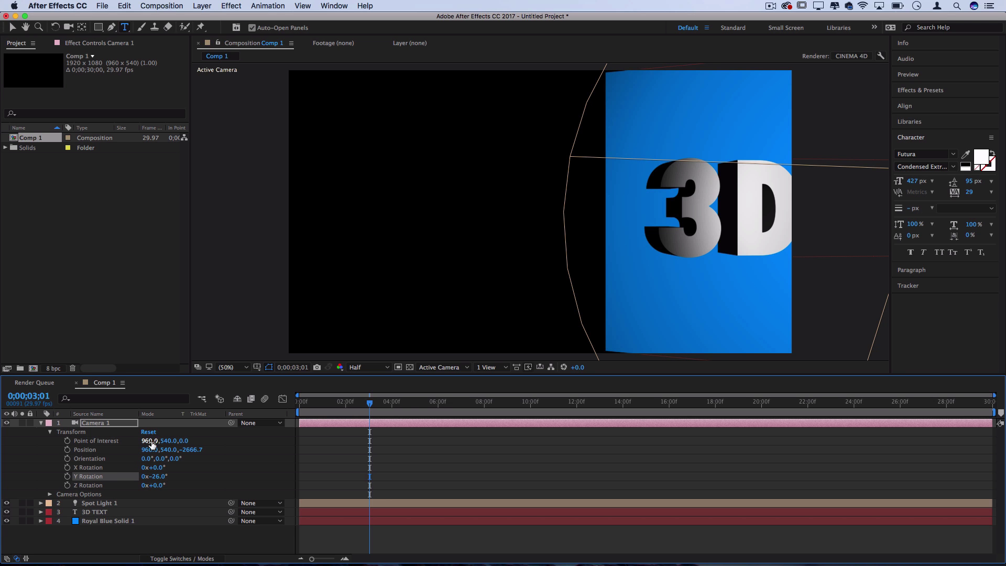
drag(149, 440, 488, 387)
drag(191, 441, 259, 427)
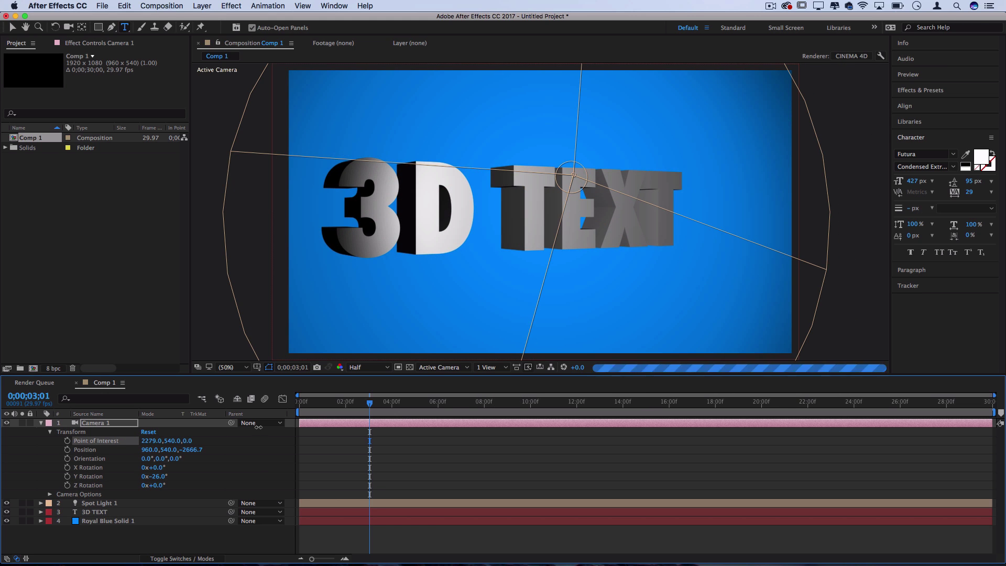
drag(203, 444, 255, 439)
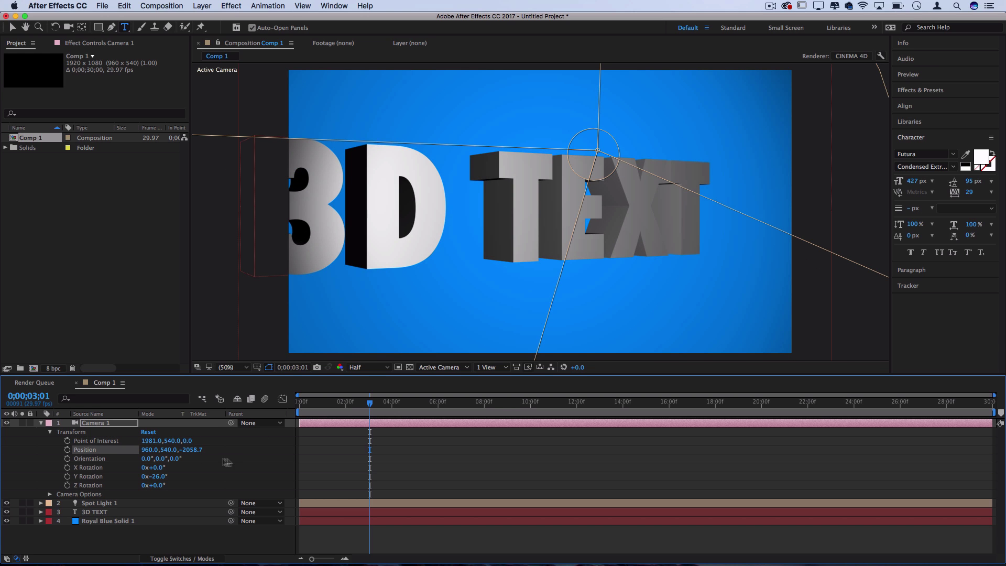
Set Camera 1 Position Z to -1761.7 and add a Position keyframe at 0 s
drag(252, 450, 391, 446)
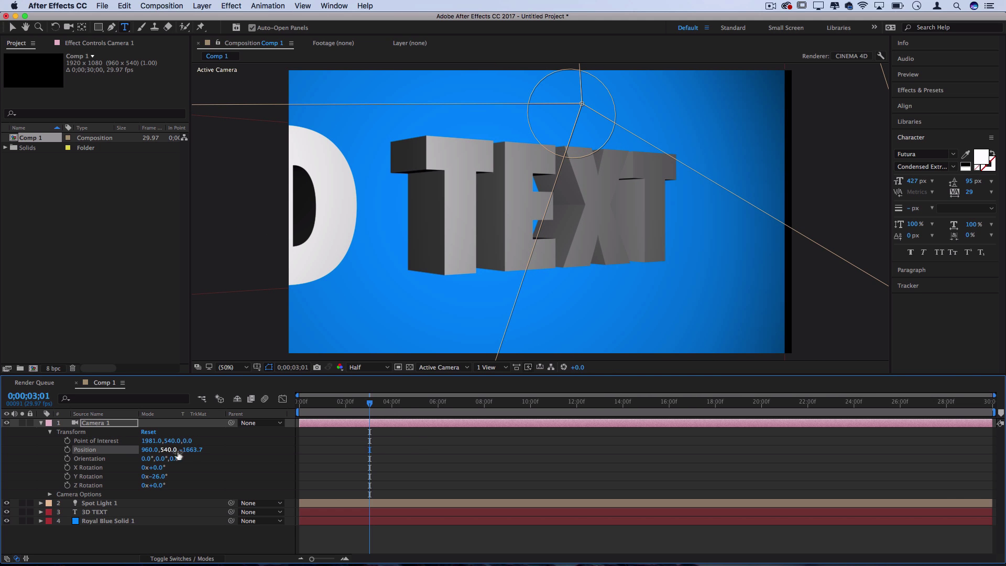
drag(178, 452, 147, 451)
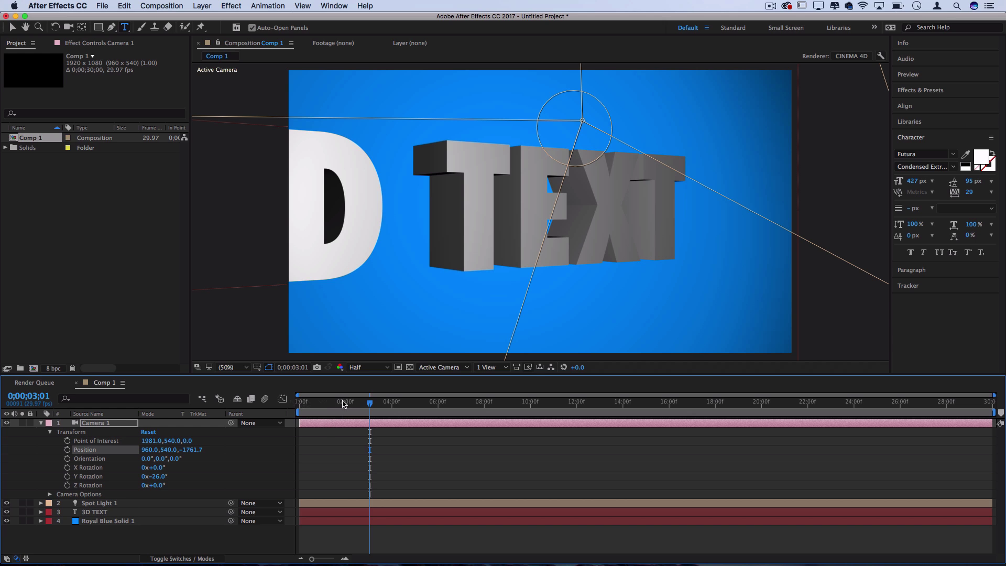
drag(344, 403, 297, 403)
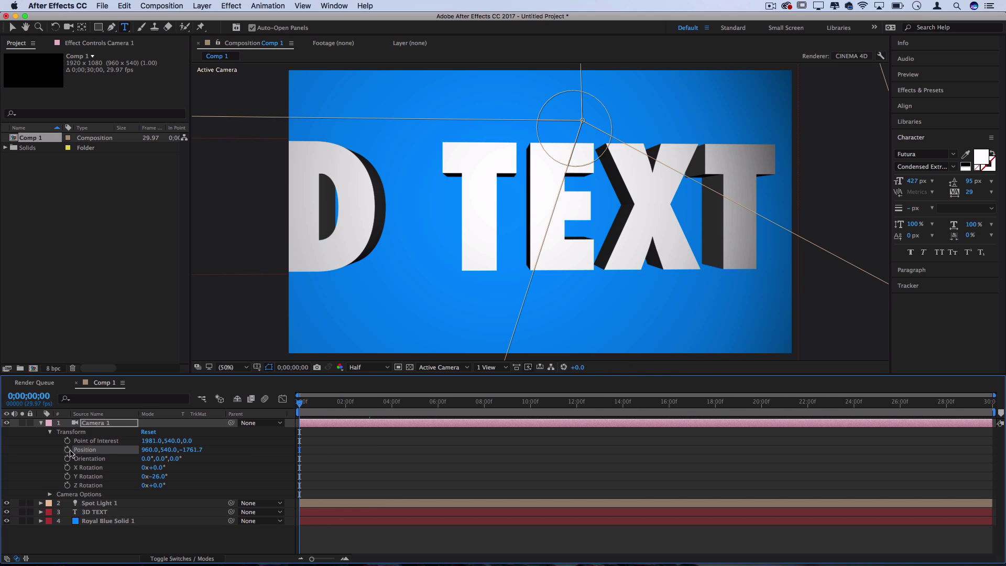
click(67, 450)
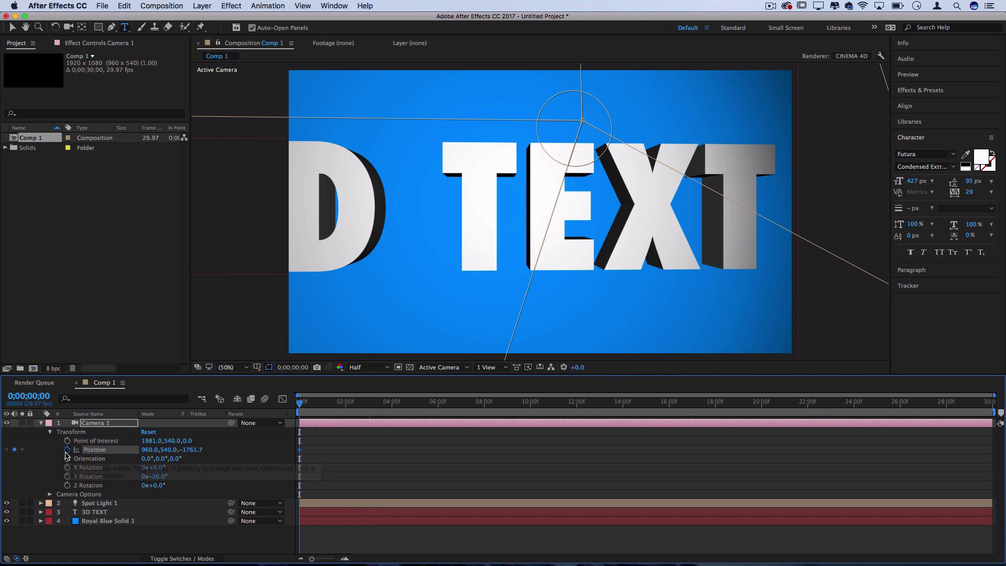
Keyframe Position Z at -2117.7 at 0;00;03;26, then preview the zoom-out from frame 0
click(389, 402)
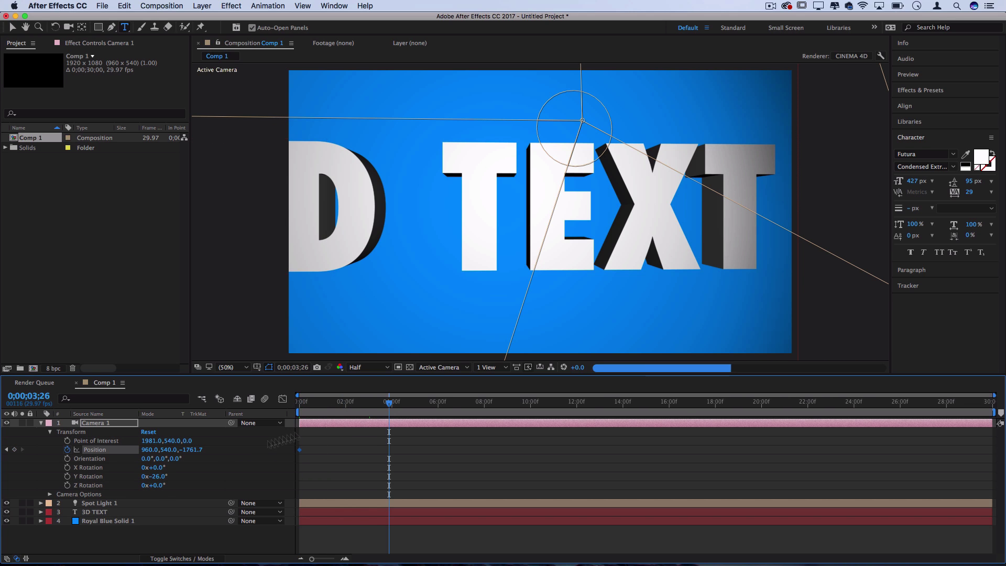
drag(157, 449, 33, 476)
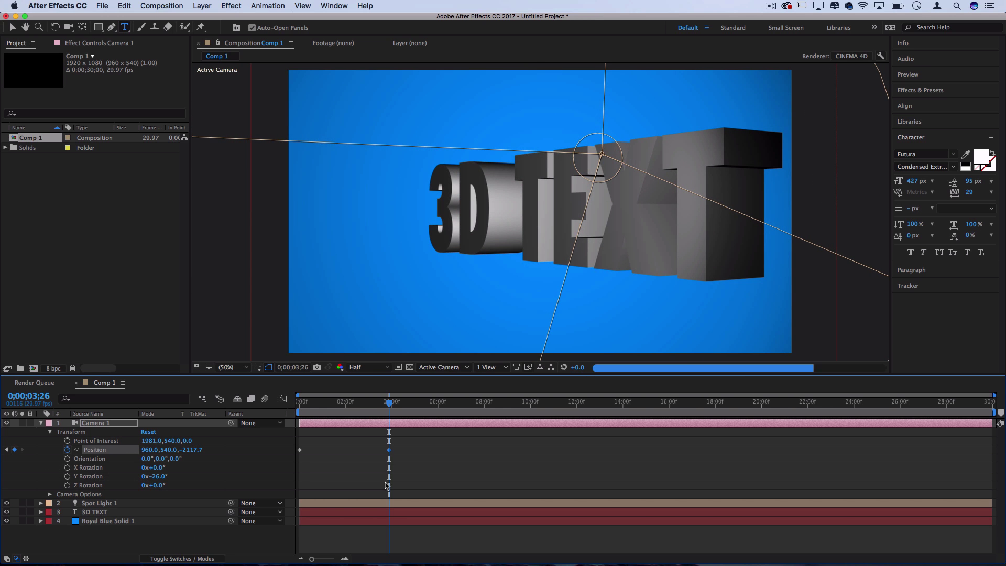
drag(358, 402, 294, 403)
key(space)
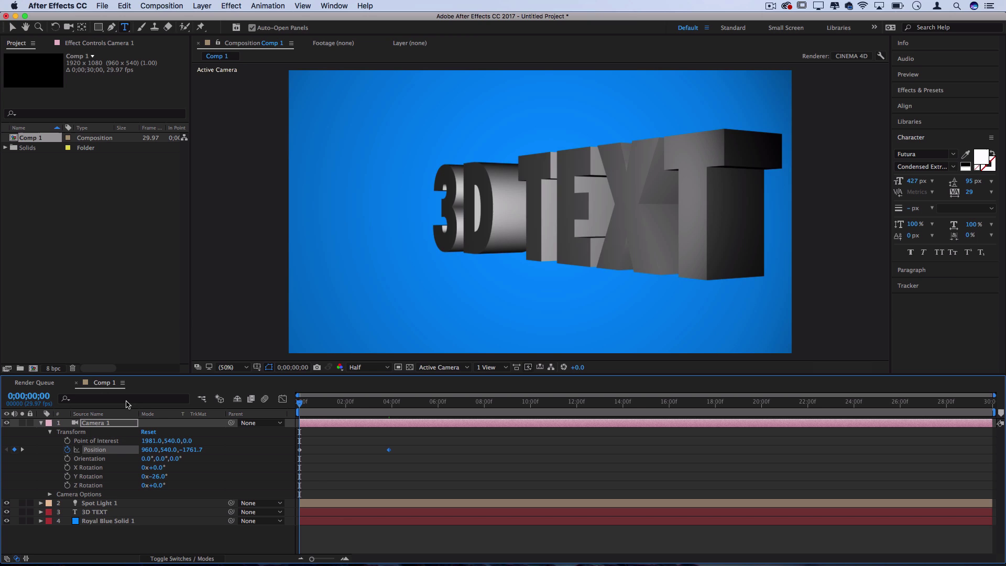